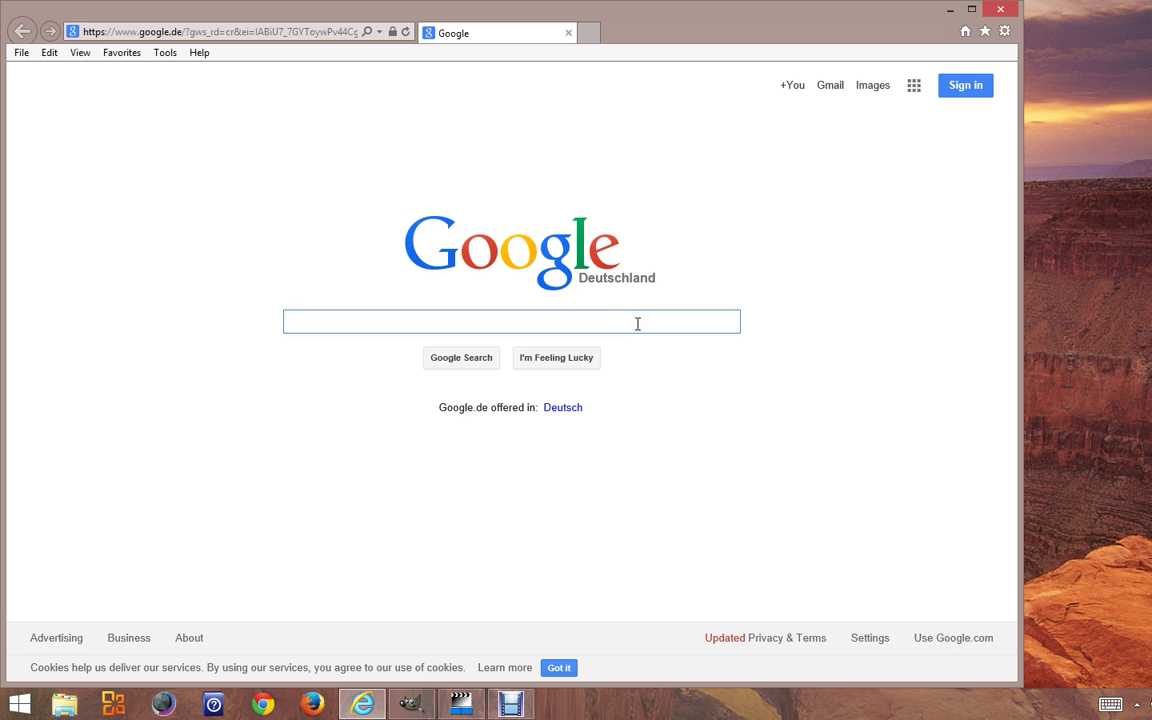
- Search the web for "mpeg", open the Squared 5 MPEG Streamclip page for Windows, and examine the version 1.2 and beta download options
{"action": "type", "text": "m"}
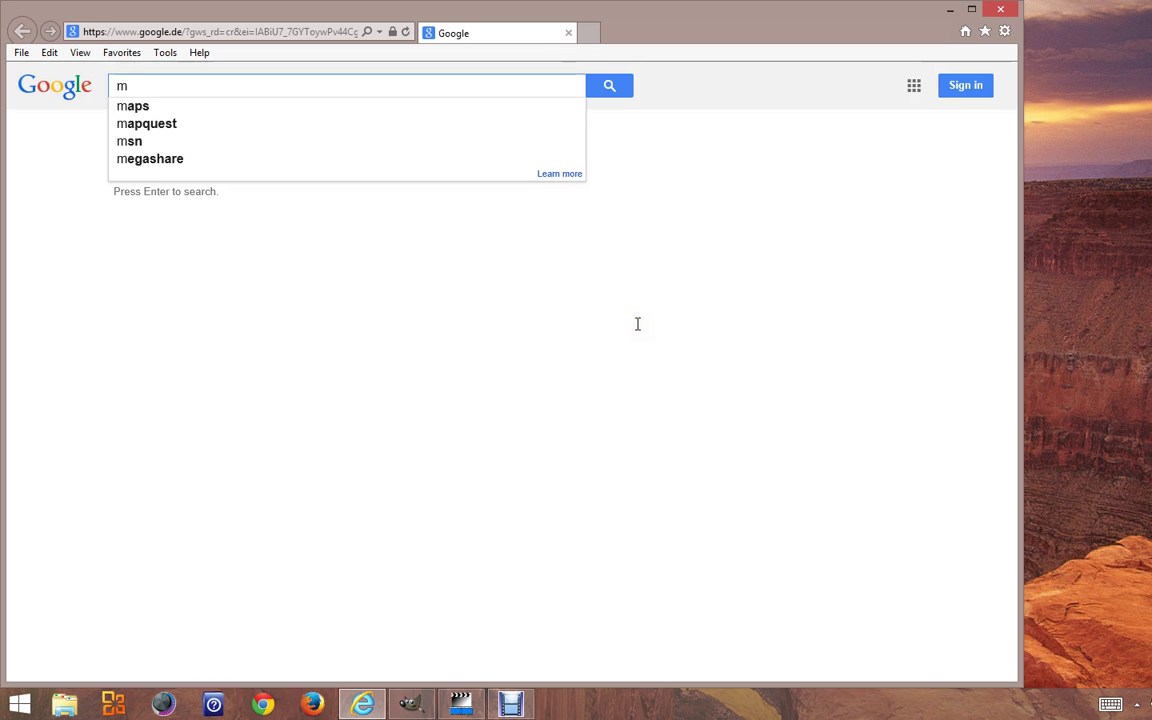
{"action": "type", "text": "peg"}
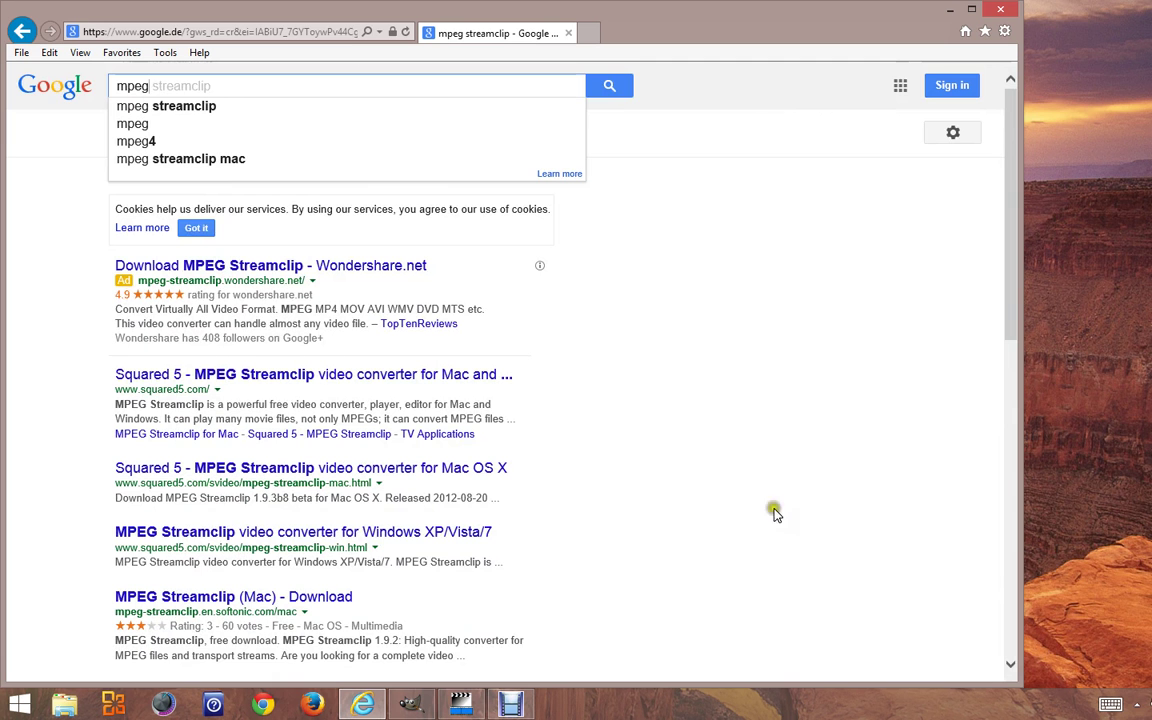
{"action": "left_click", "coordinate": [384, 537]}
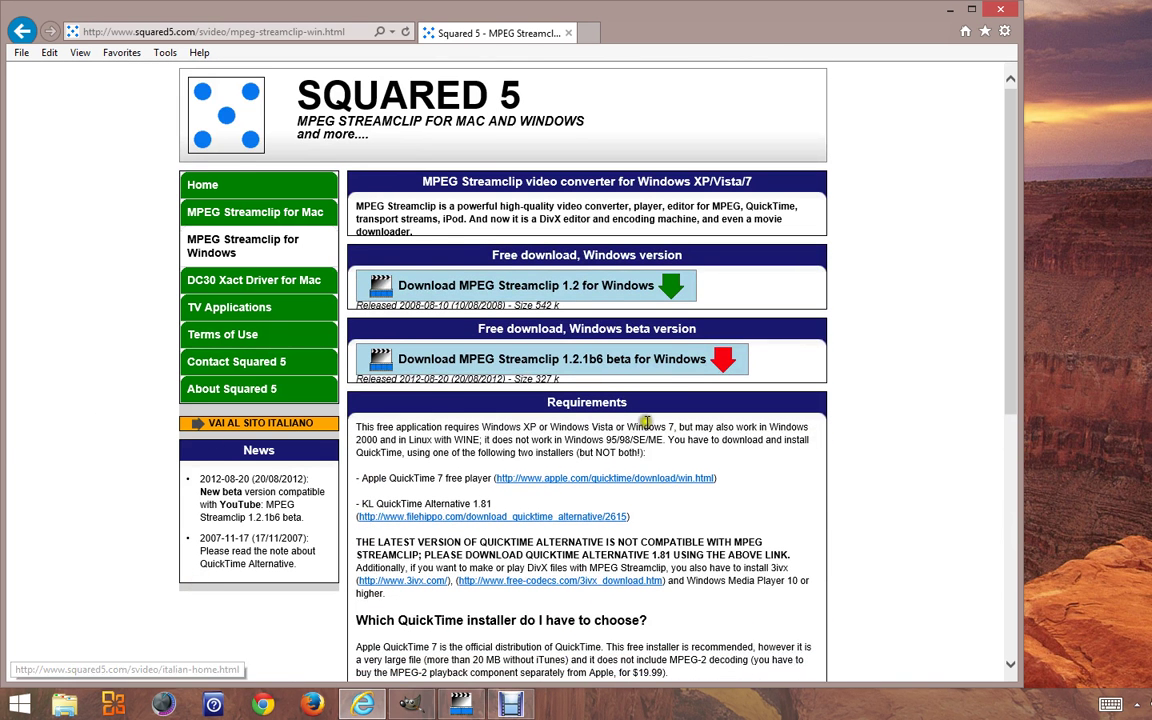
{"action": "mouse_move", "coordinate": [675, 289]}
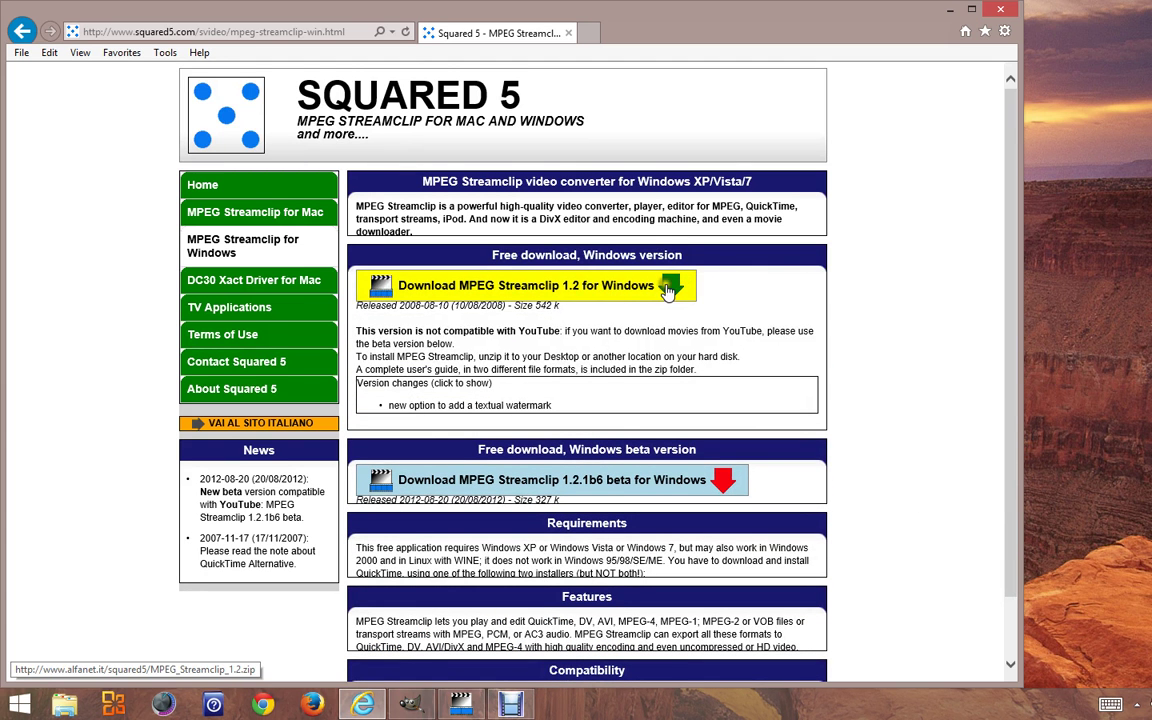
{"action": "mouse_move", "coordinate": [744, 391]}
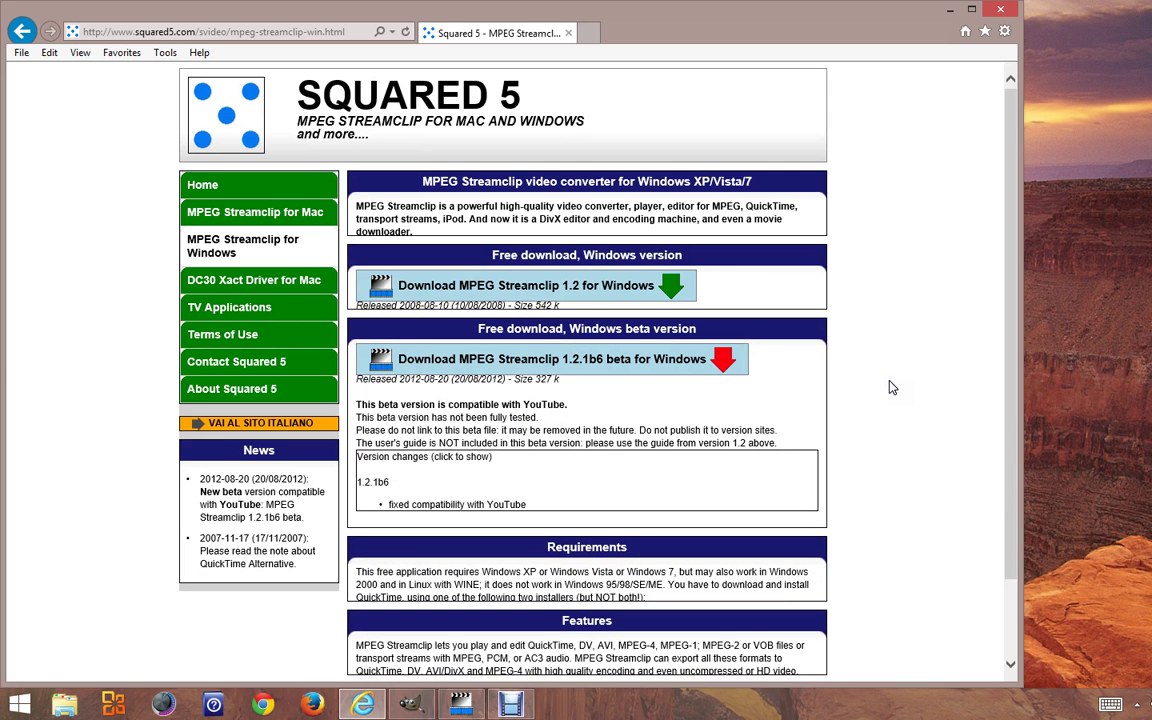
{"action": "mouse_move", "coordinate": [505, 288]}
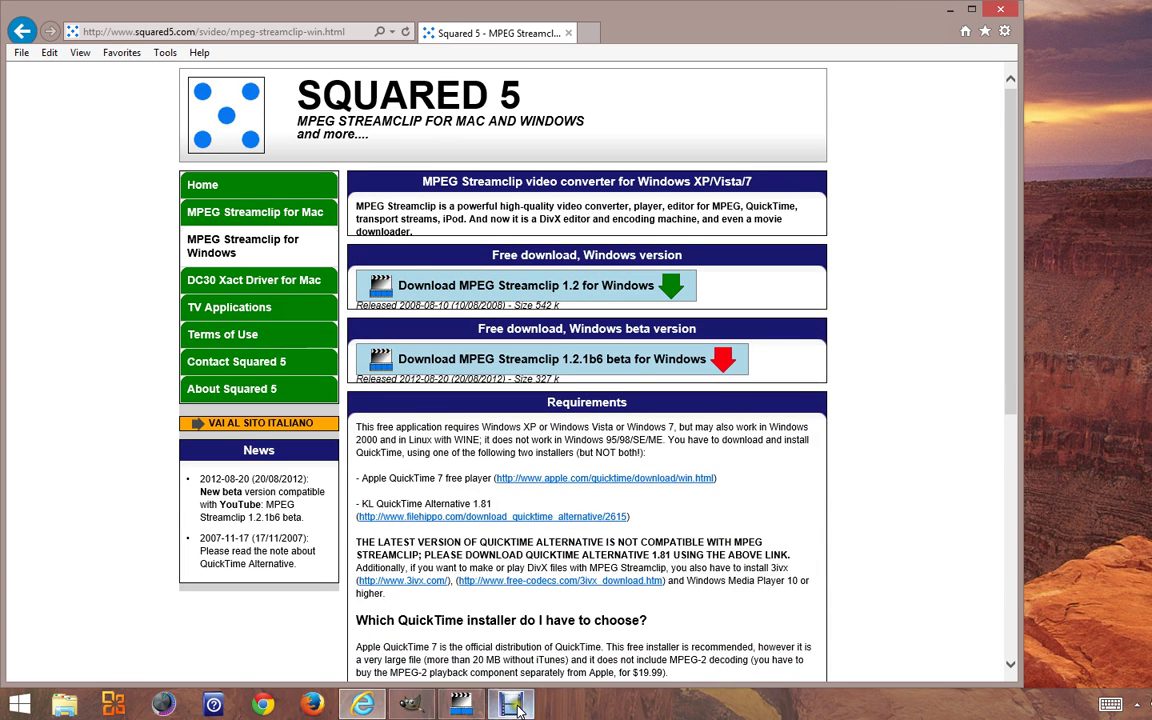
- Switch to MPEG Streamclip and open the Color(1) video from the Desktop
{"action": "left_click", "coordinate": [460, 706]}
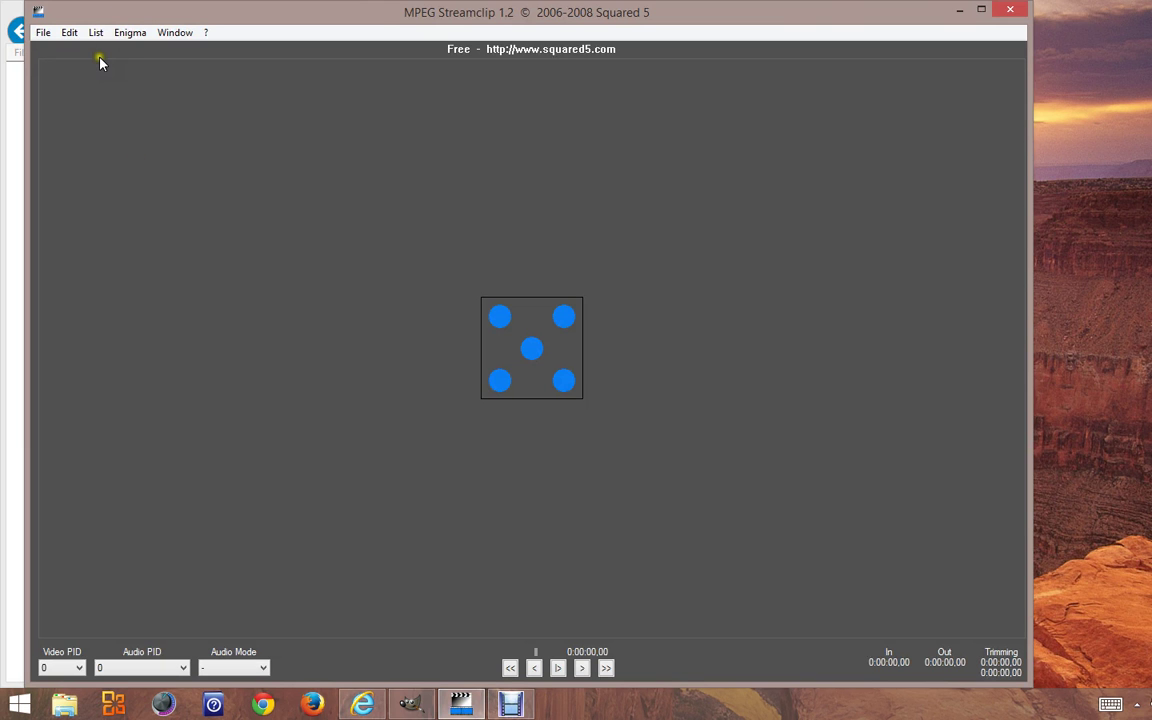
{"action": "left_click", "coordinate": [44, 34]}
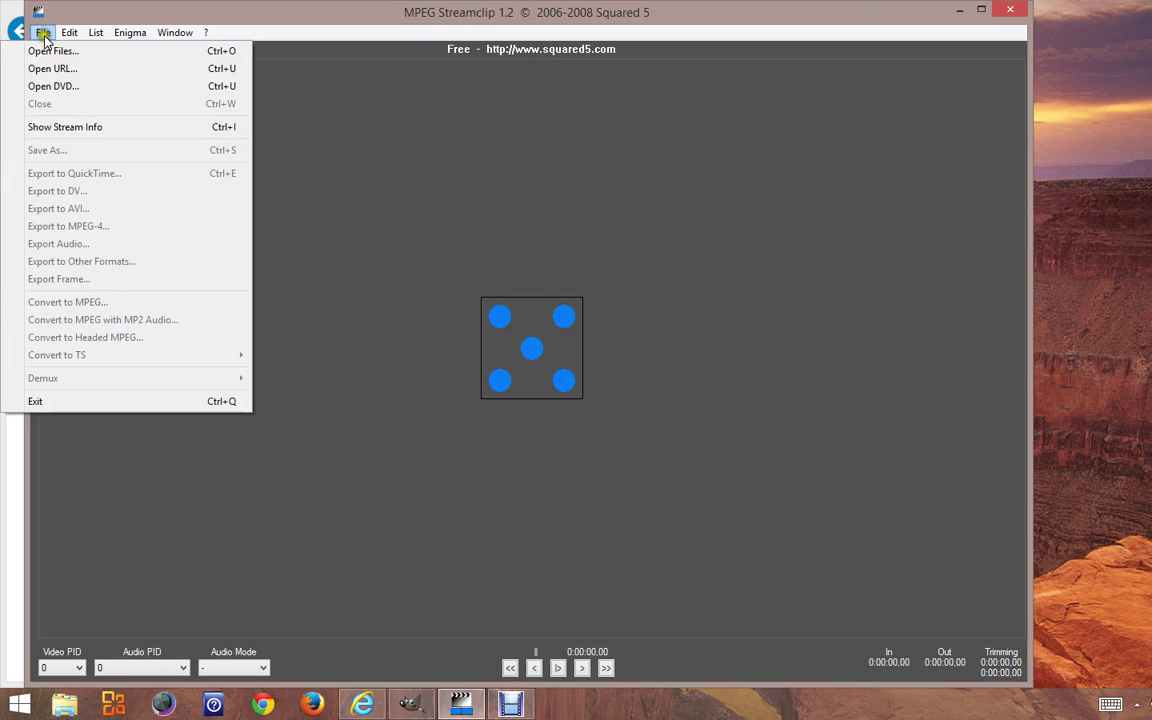
{"action": "left_click", "coordinate": [57, 51]}
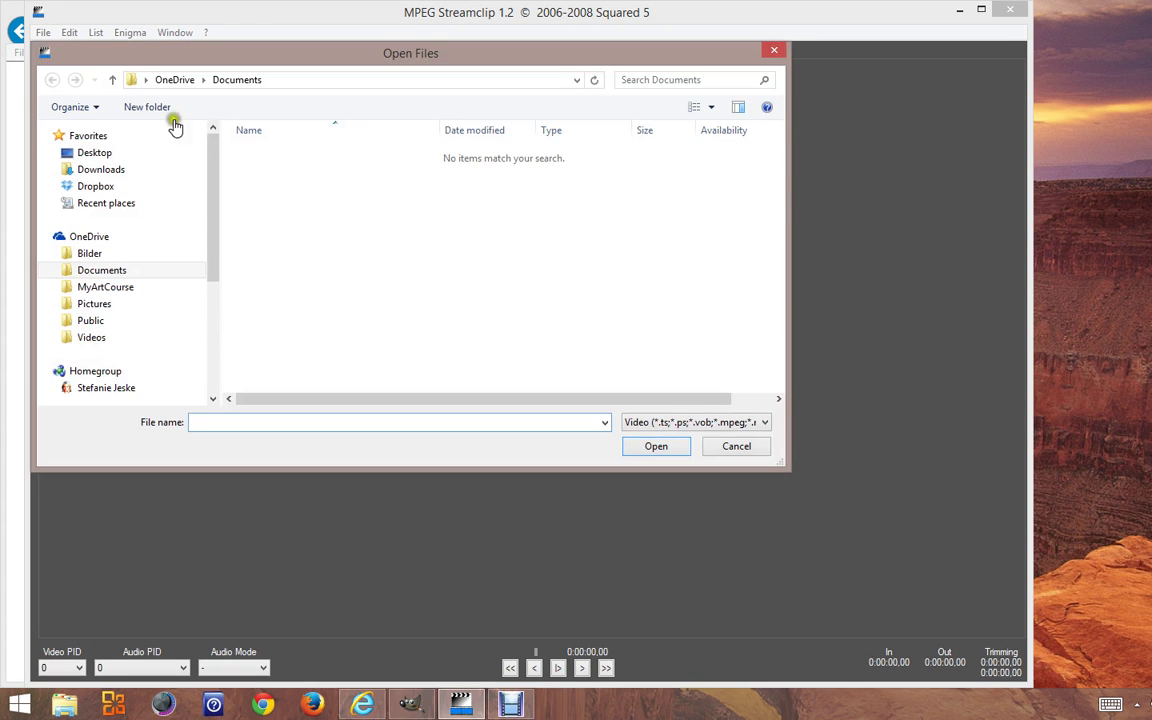
{"action": "left_click", "coordinate": [94, 152]}
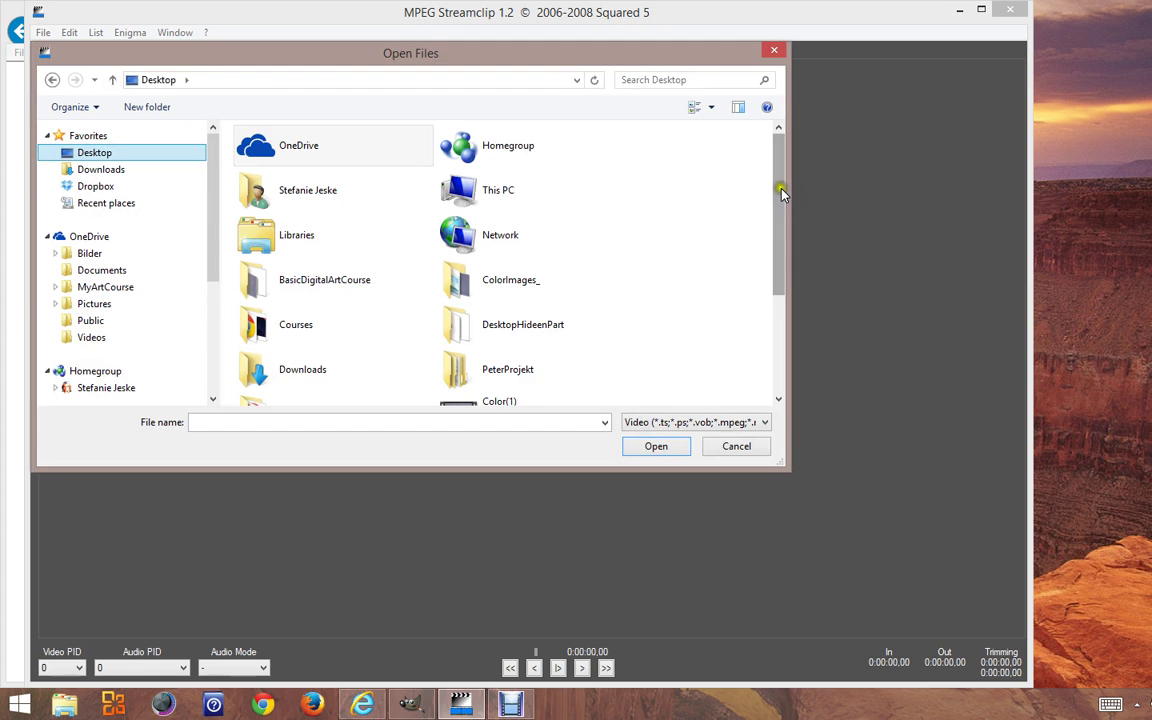
{"action": "left_click_drag", "start_coordinate": [779, 192], "coordinate": [780, 300]}
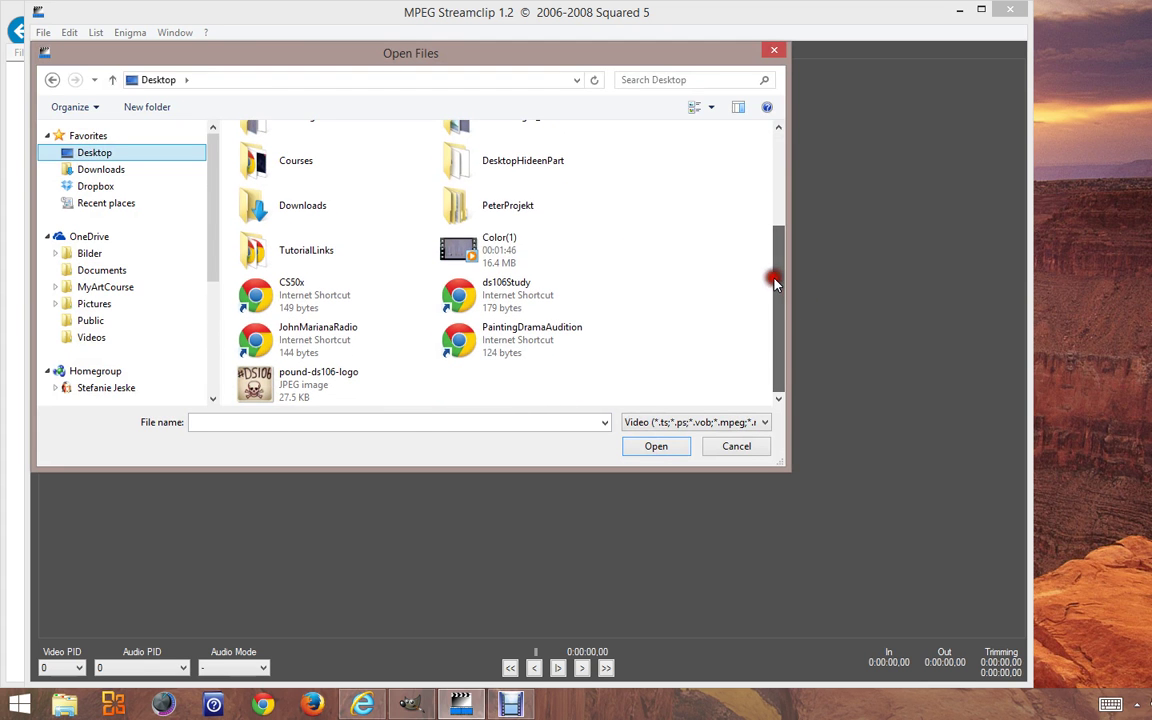
{"action": "left_click", "coordinate": [493, 252]}
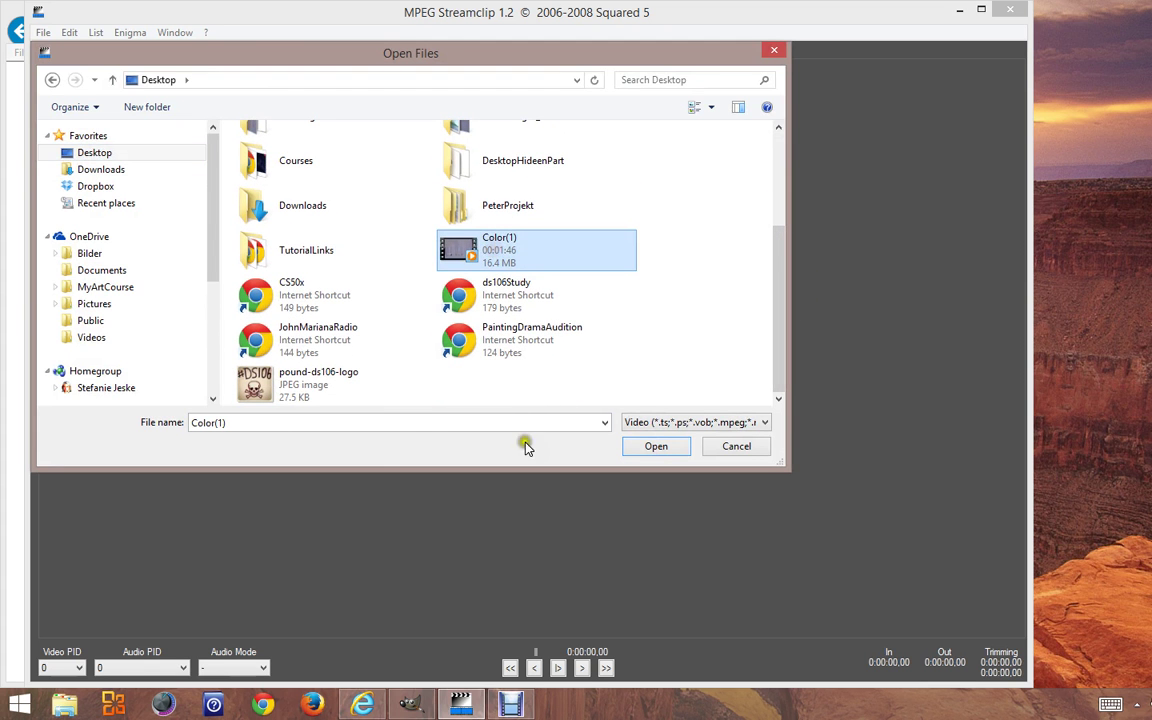
{"action": "left_click", "coordinate": [657, 447]}
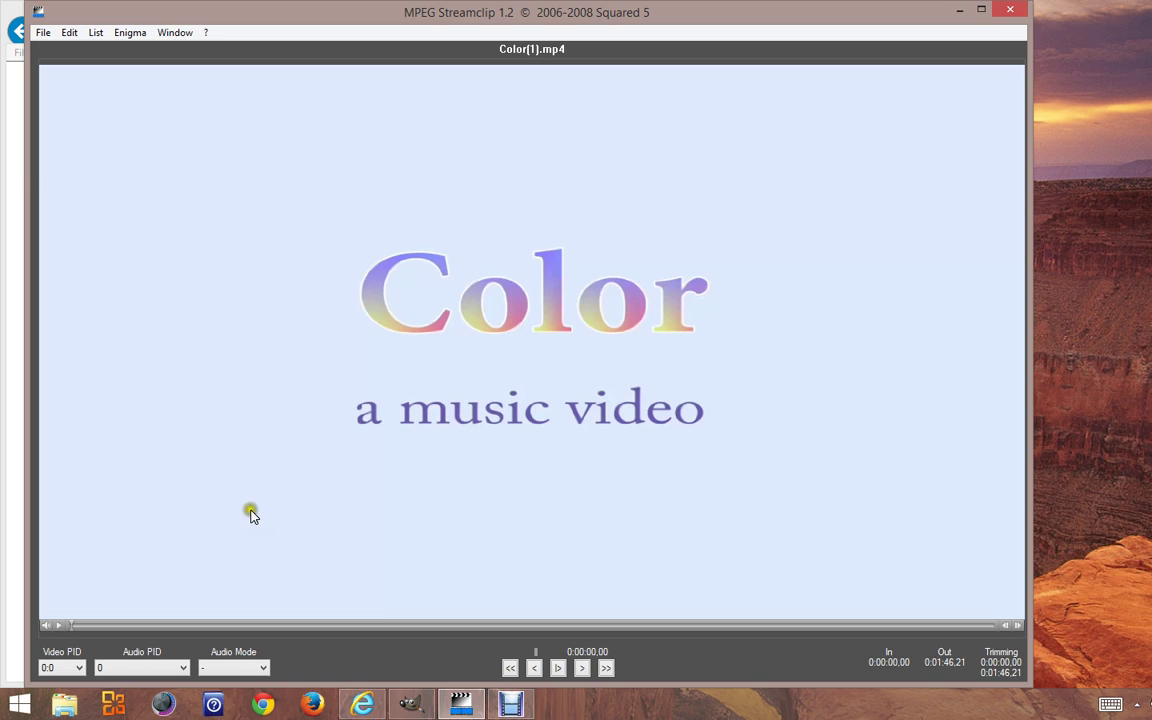
- Mark the clip's In point at 0:00:22,18, where red liquid is being poured into the glass
{"action": "left_click", "coordinate": [274, 626]}
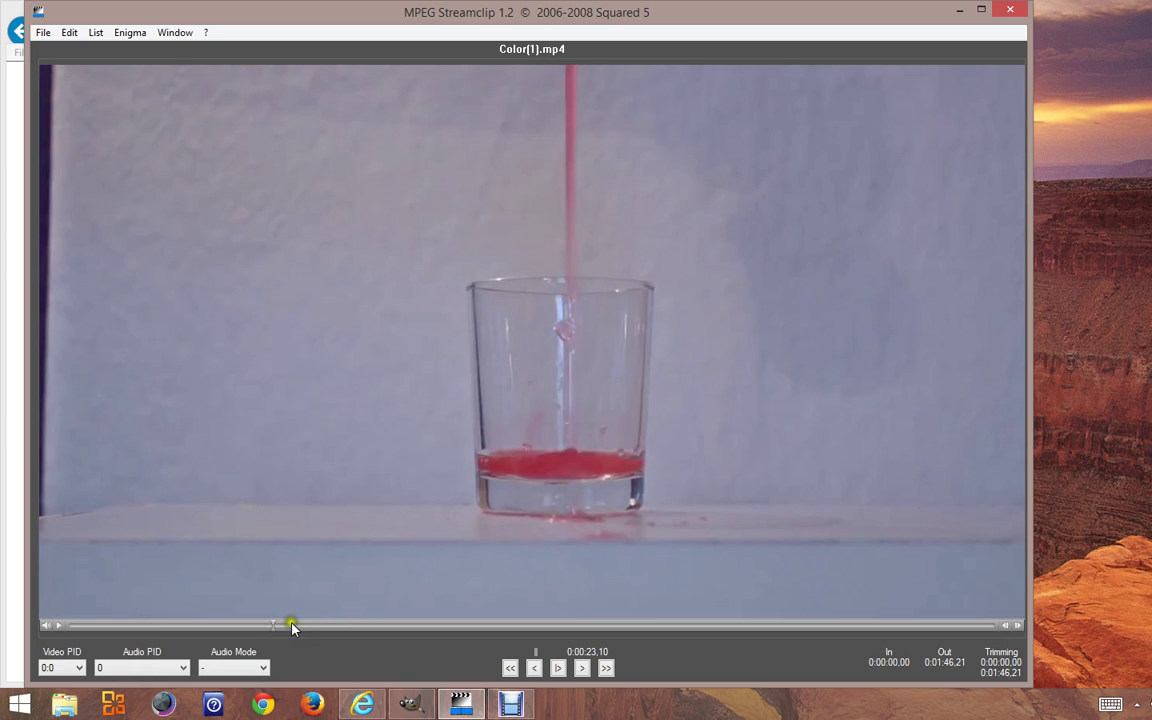
{"action": "left_click", "coordinate": [275, 626]}
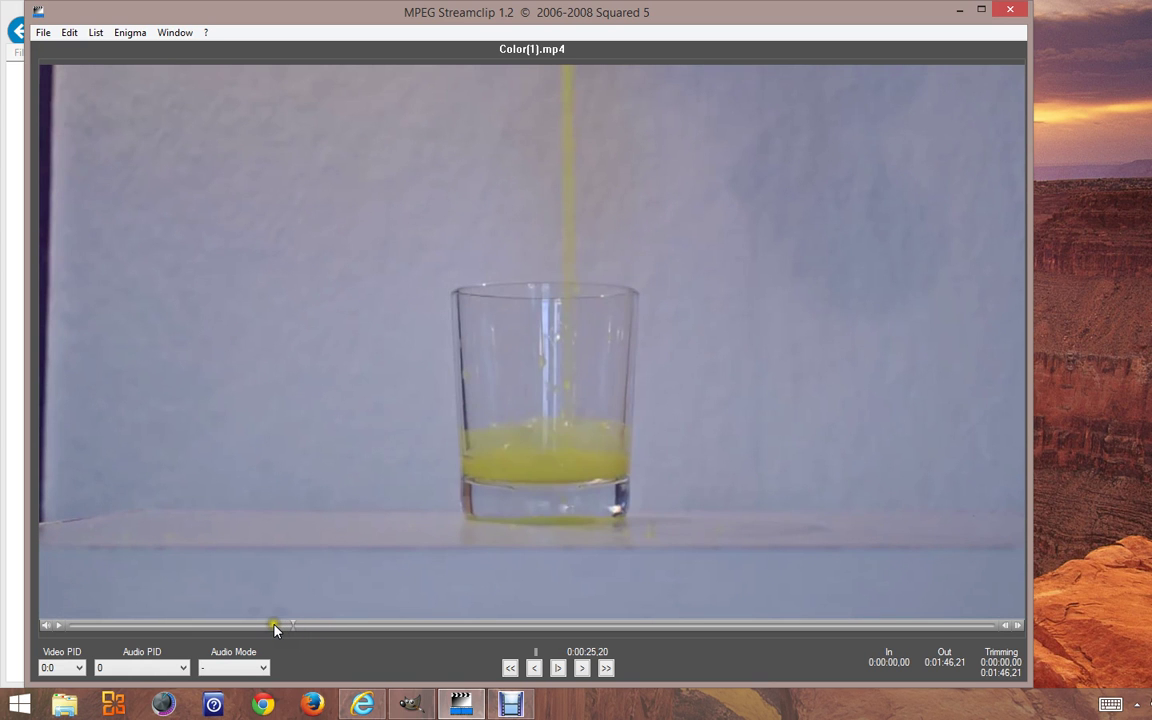
{"action": "left_click", "coordinate": [264, 626]}
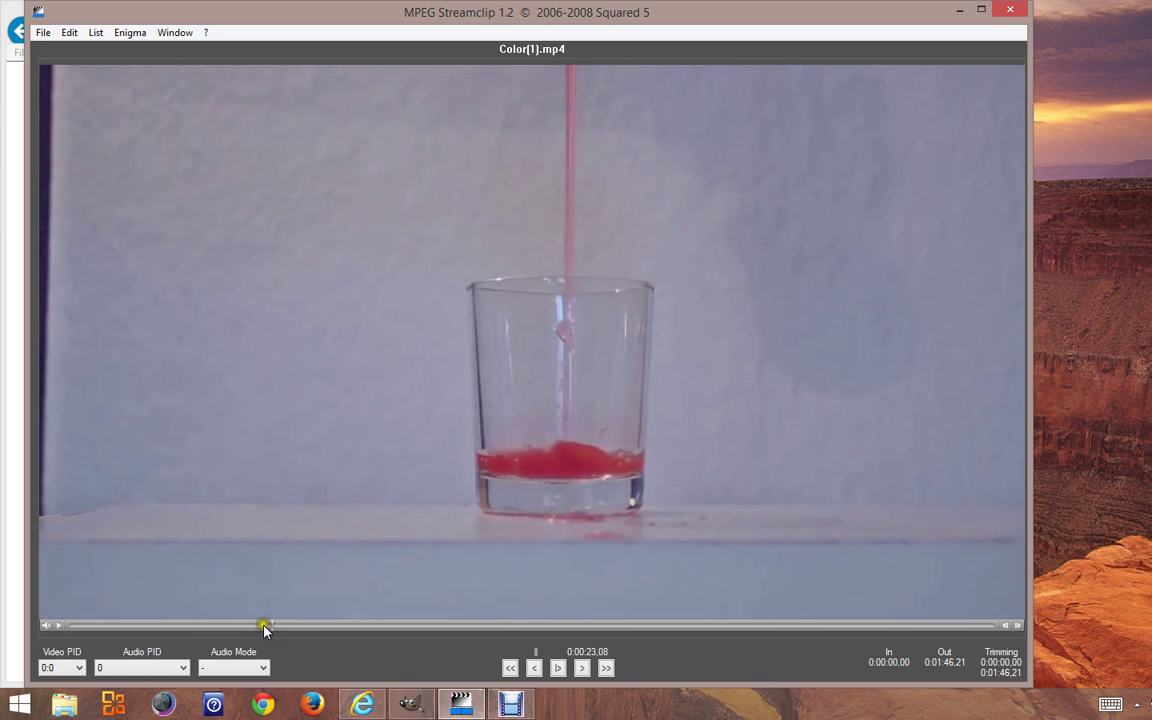
{"action": "left_click", "coordinate": [257, 626]}
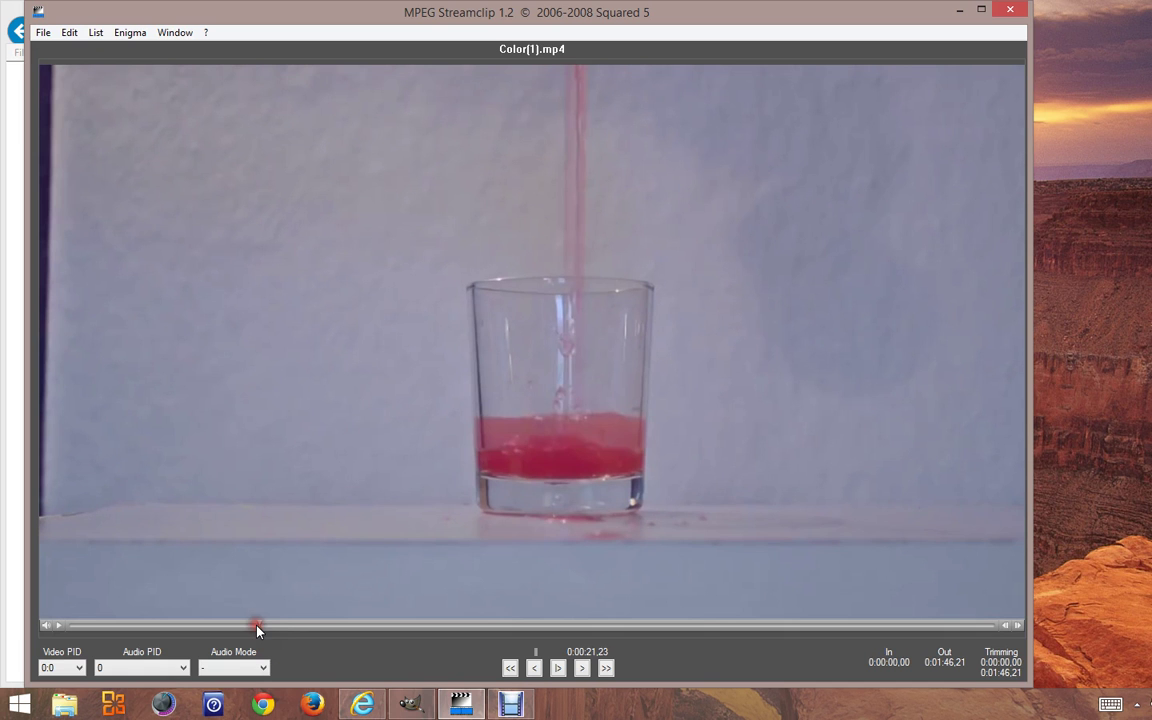
{"action": "left_click", "coordinate": [271, 626]}
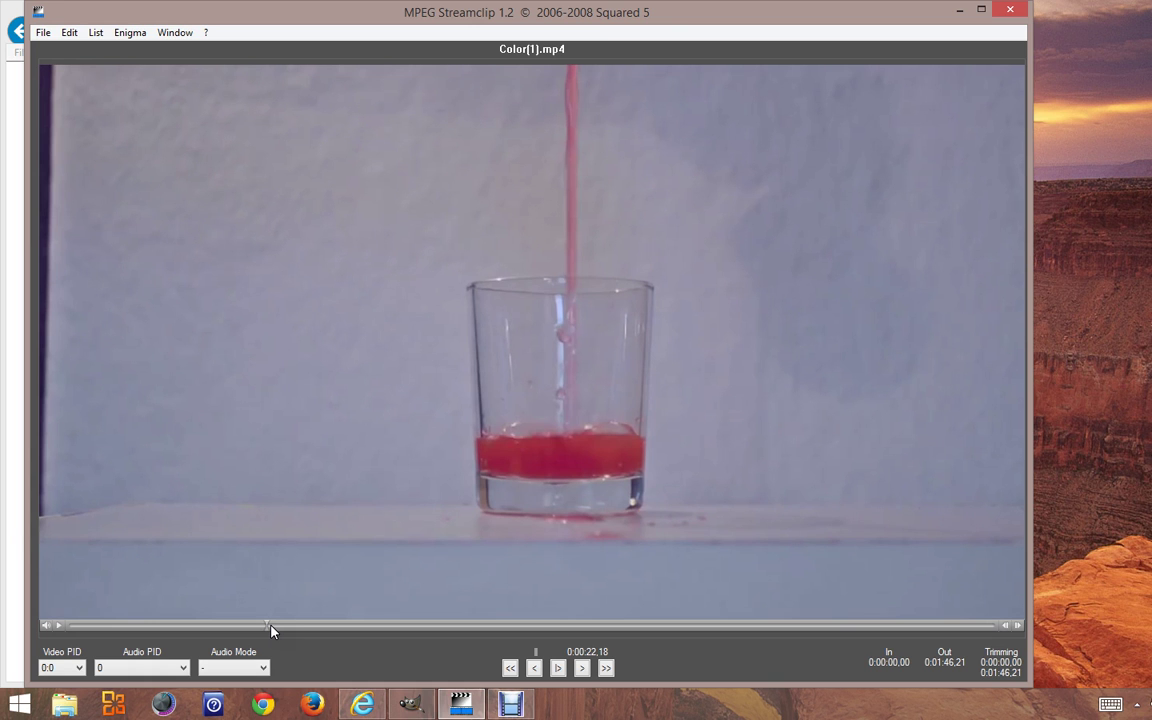
{"action": "key", "text": "Right"}
{"action": "key", "text": "Left"}
{"action": "key", "text": "Left"}
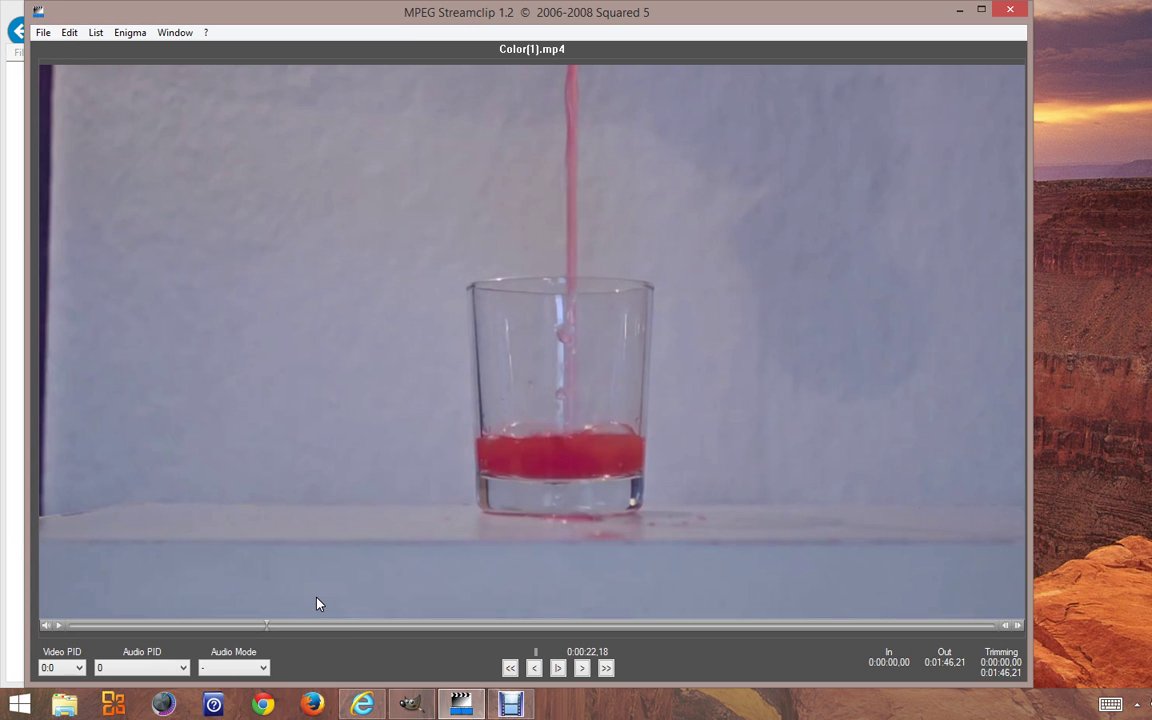
{"action": "key", "text": "i"}
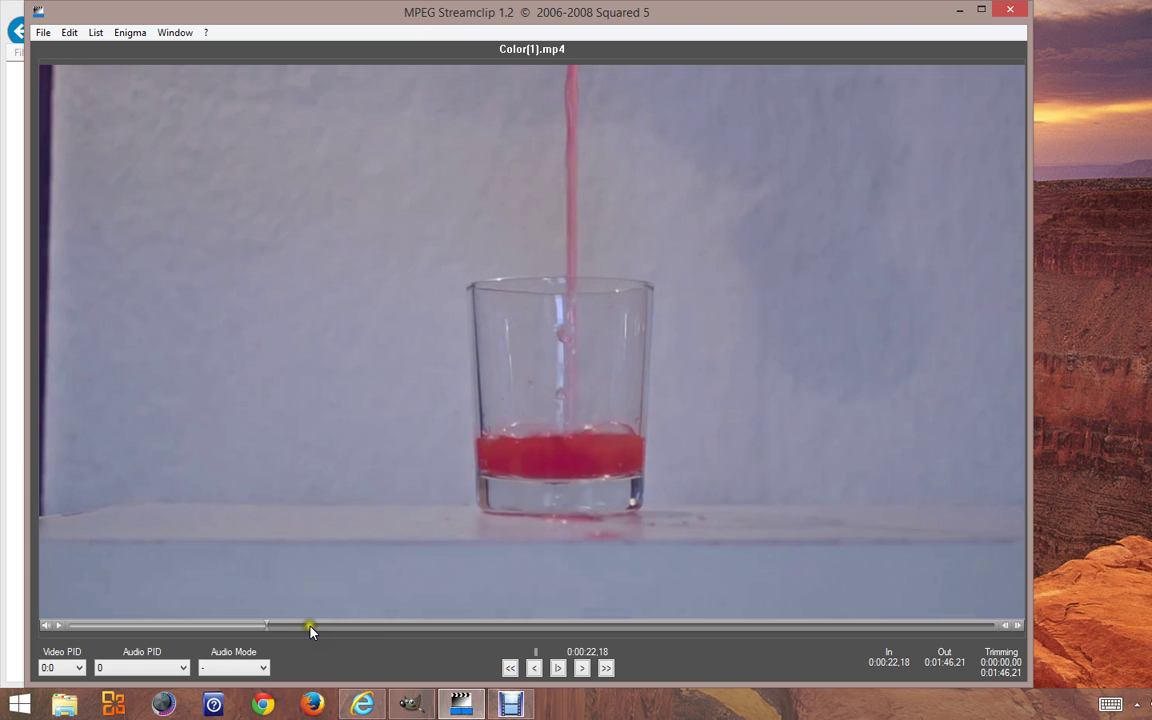
- Mark the clip's Out point at 0:00:25,26, where yellow liquid is being poured into the glass
{"action": "left_click", "coordinate": [304, 626]}
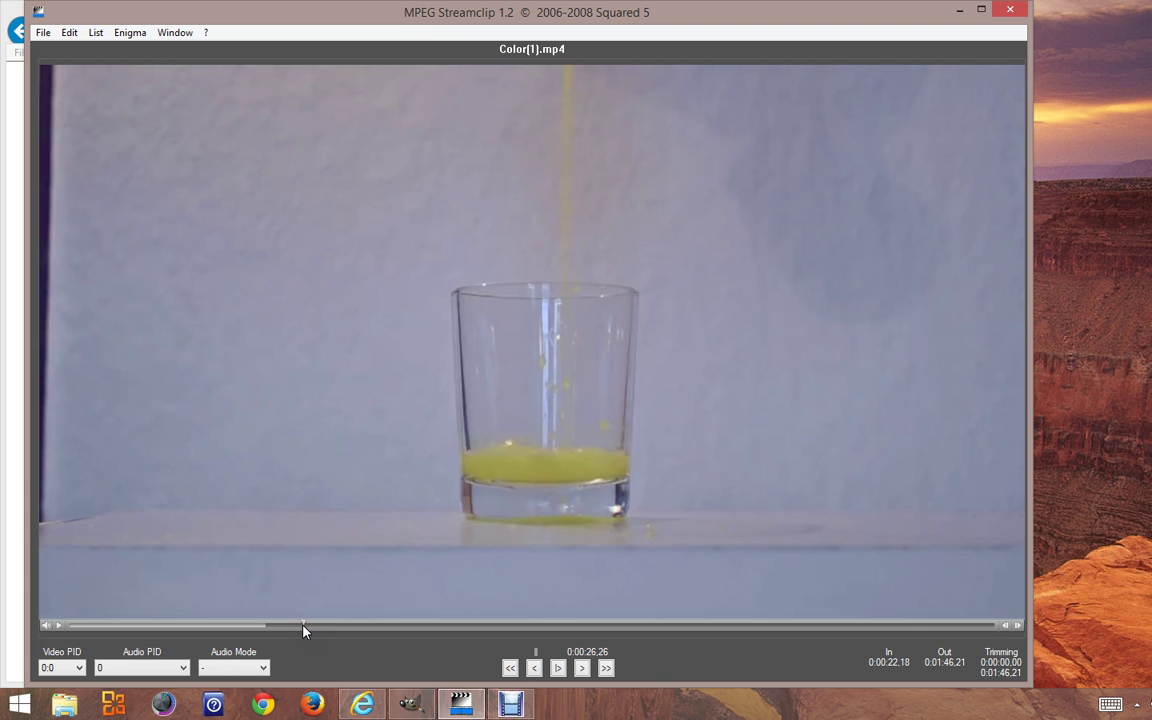
{"action": "left_click_drag", "start_coordinate": [295, 627], "coordinate": [287, 627]}
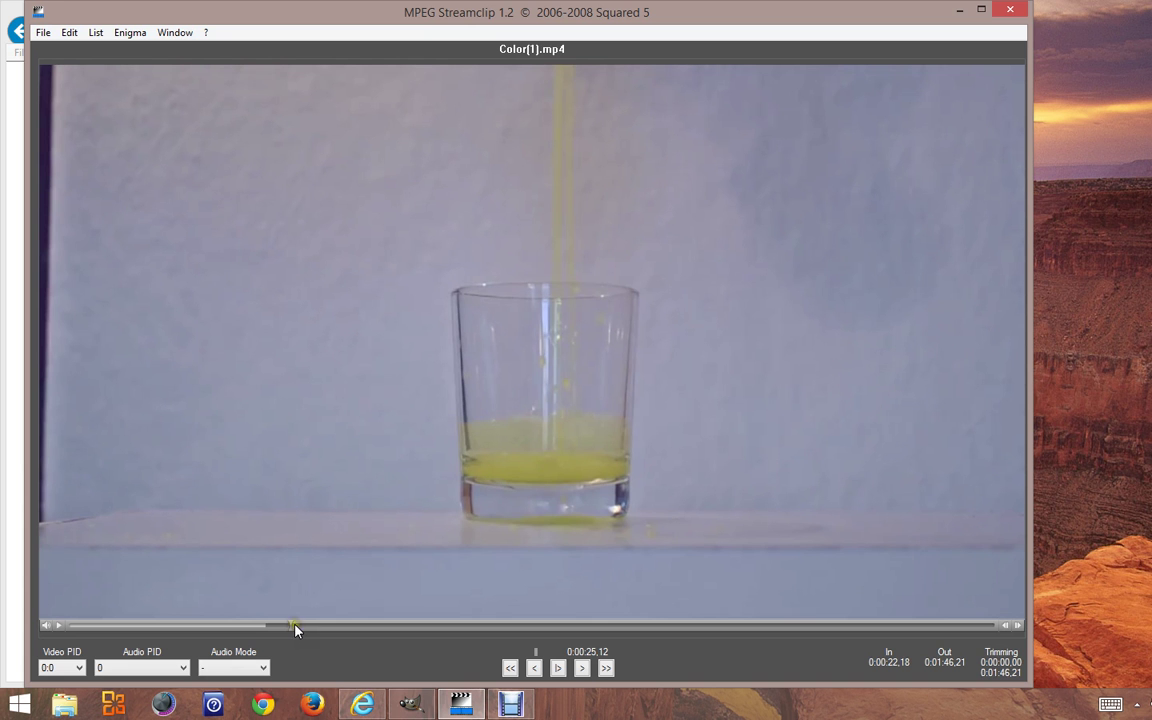
{"action": "key", "text": "Right"}
{"action": "key", "text": "Right"}
{"action": "key", "text": "Right"}
{"action": "key", "text": "Right"}
{"action": "key", "text": "Right"}
{"action": "key", "text": "Right"}
{"action": "key", "text": "Right"}
{"action": "key", "text": "Right"}
{"action": "key", "text": "Right"}
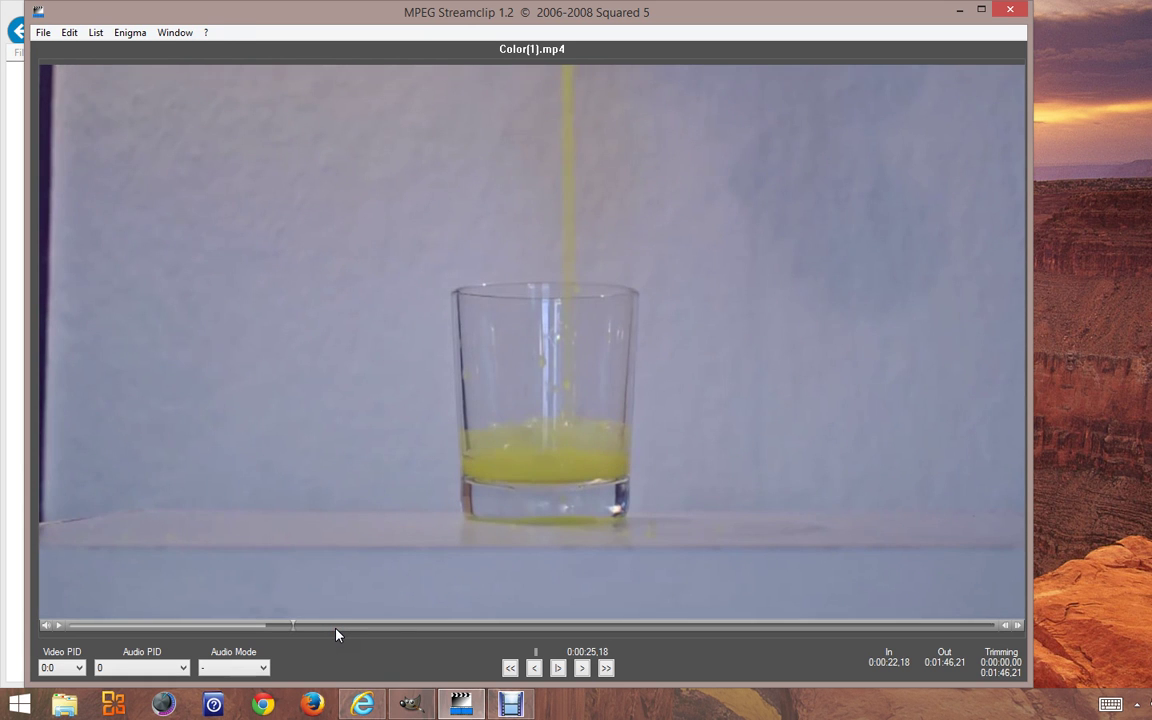
{"action": "key", "text": "Right"}
{"action": "key", "text": "Right"}
{"action": "key", "text": "Right"}
{"action": "key", "text": "o"}
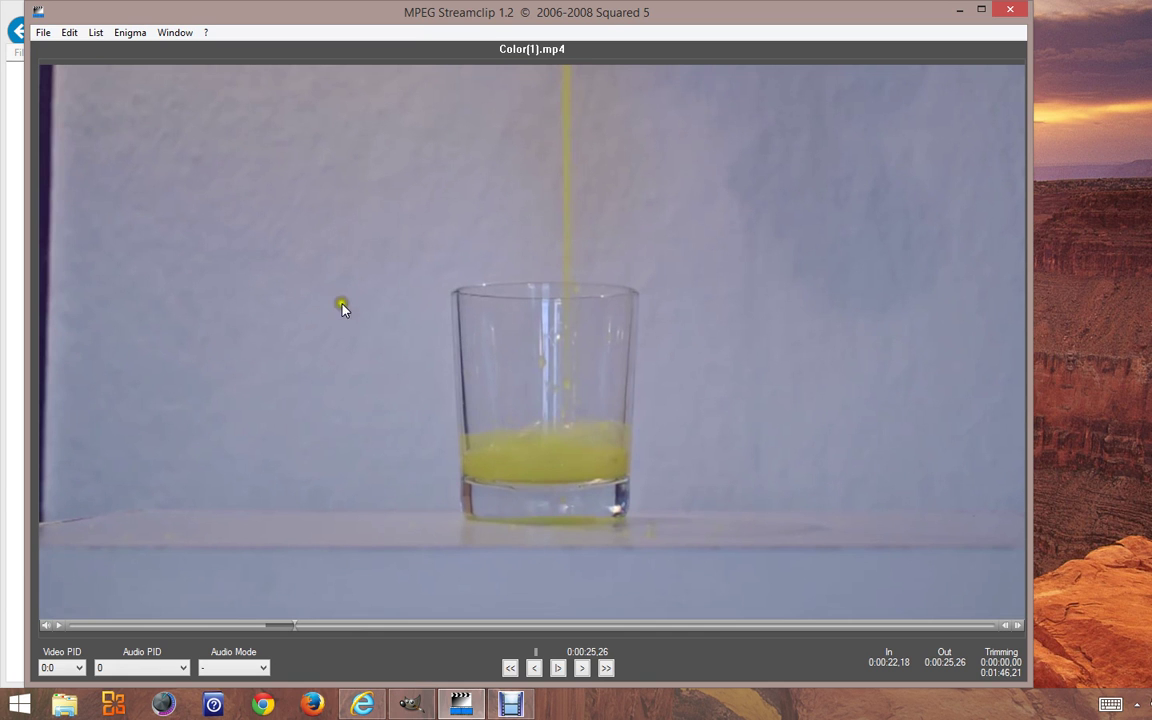
- Start an export of the marked section to other formats and choose Image Sequence as the compression
{"action": "left_click", "coordinate": [43, 33]}
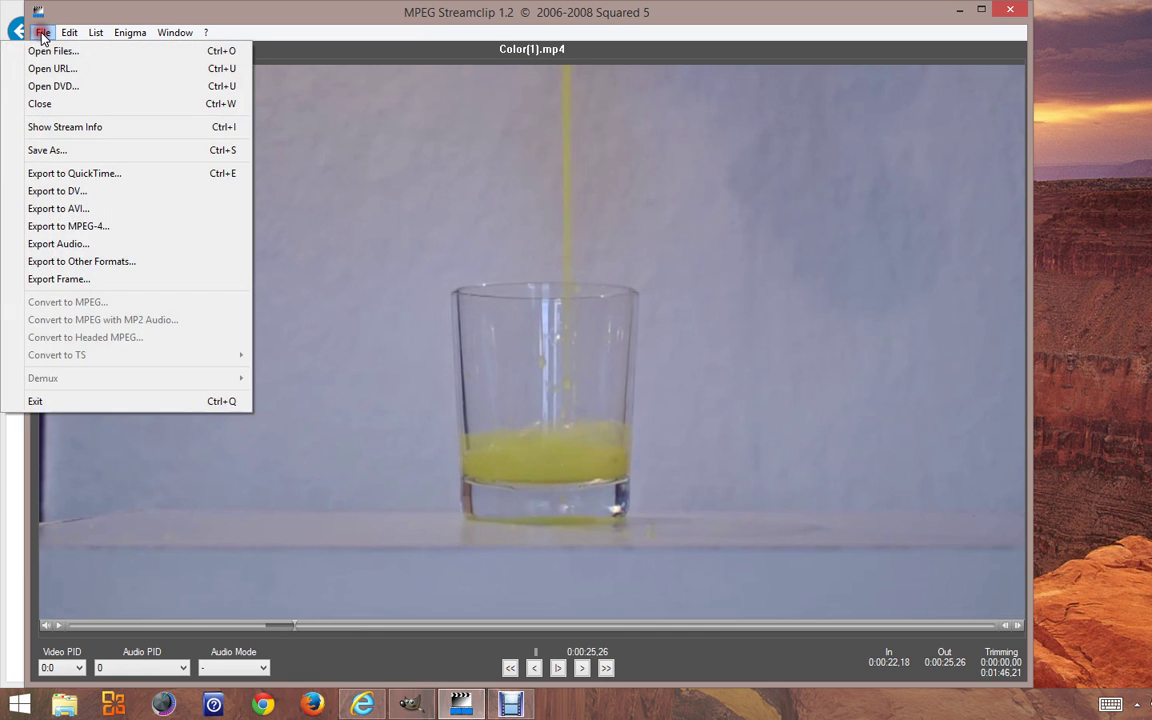
{"action": "left_click", "coordinate": [123, 262]}
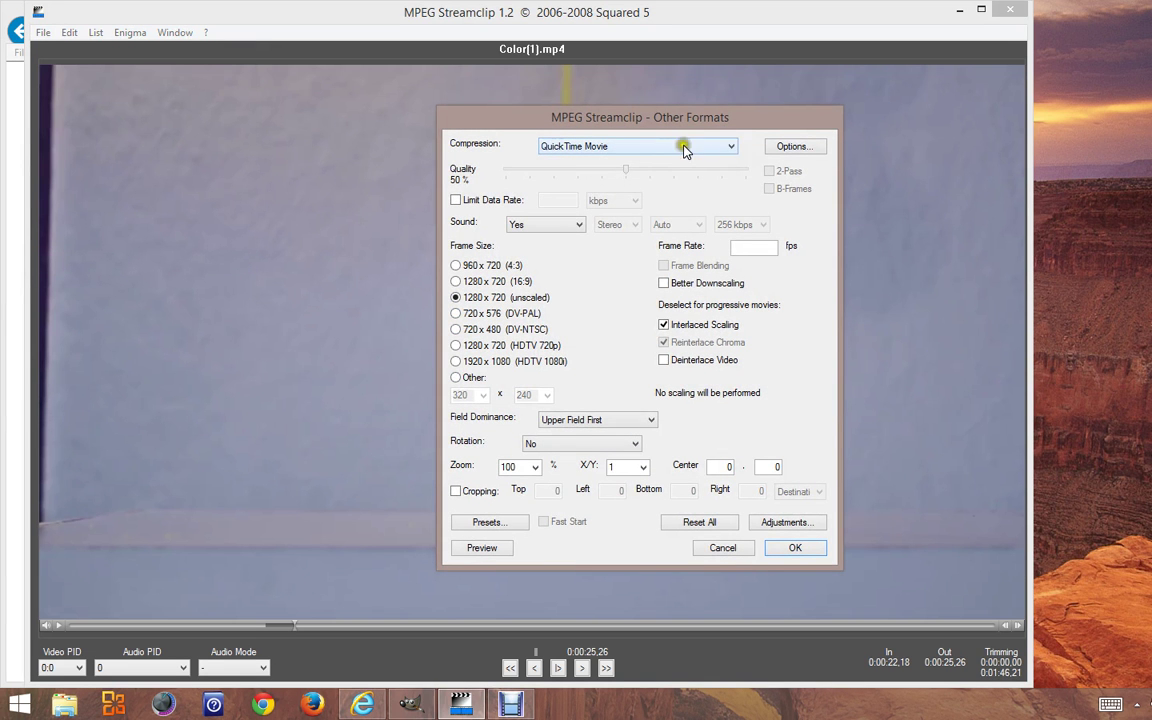
{"action": "left_click", "coordinate": [730, 147]}
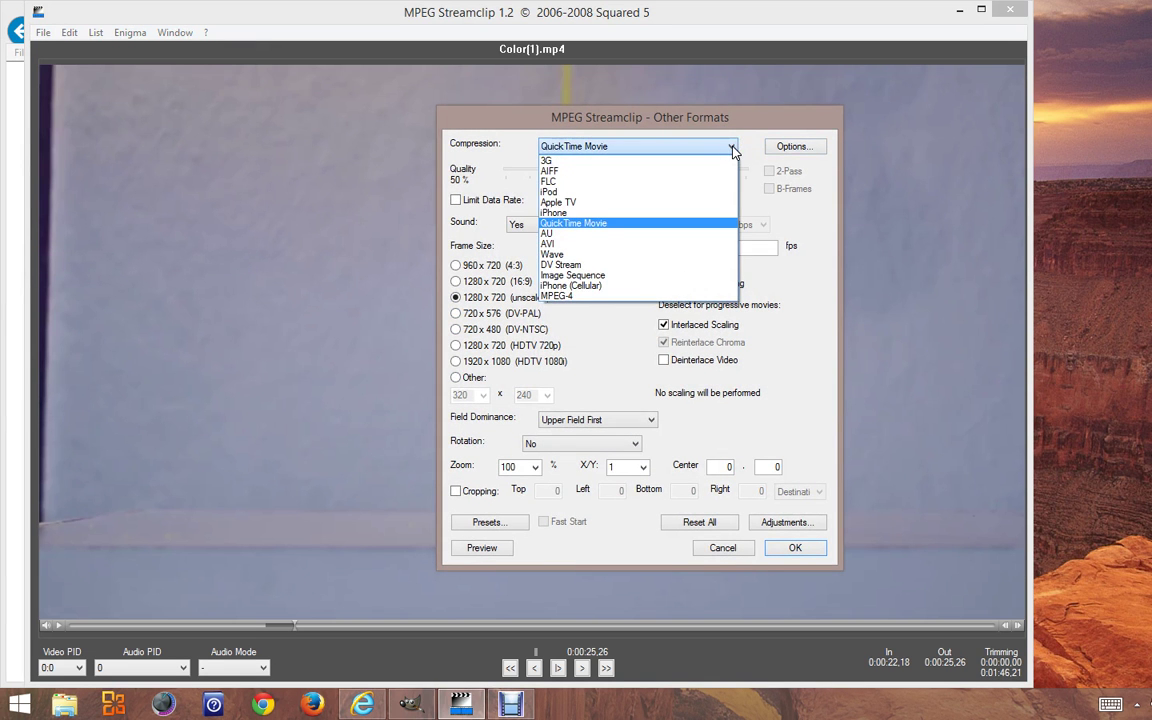
{"action": "left_click", "coordinate": [617, 284]}
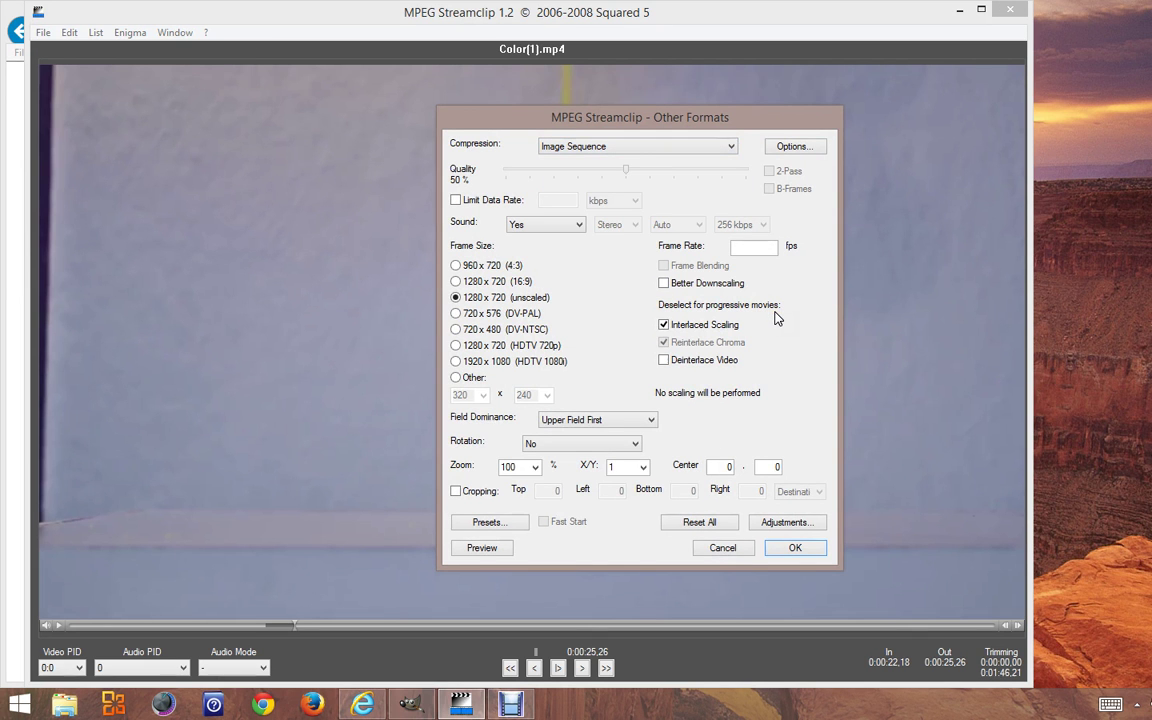
- Set the image sequence options to JPEG format at 8 frames per second
{"action": "left_click", "coordinate": [793, 148]}
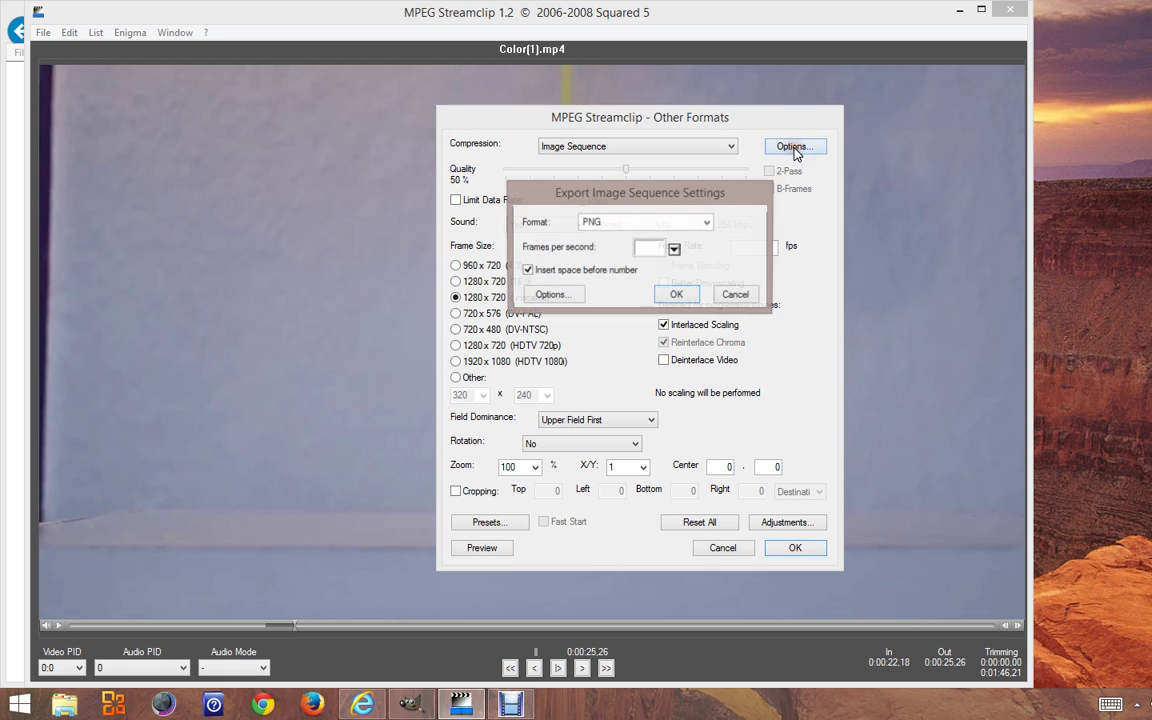
{"action": "left_click", "coordinate": [706, 224]}
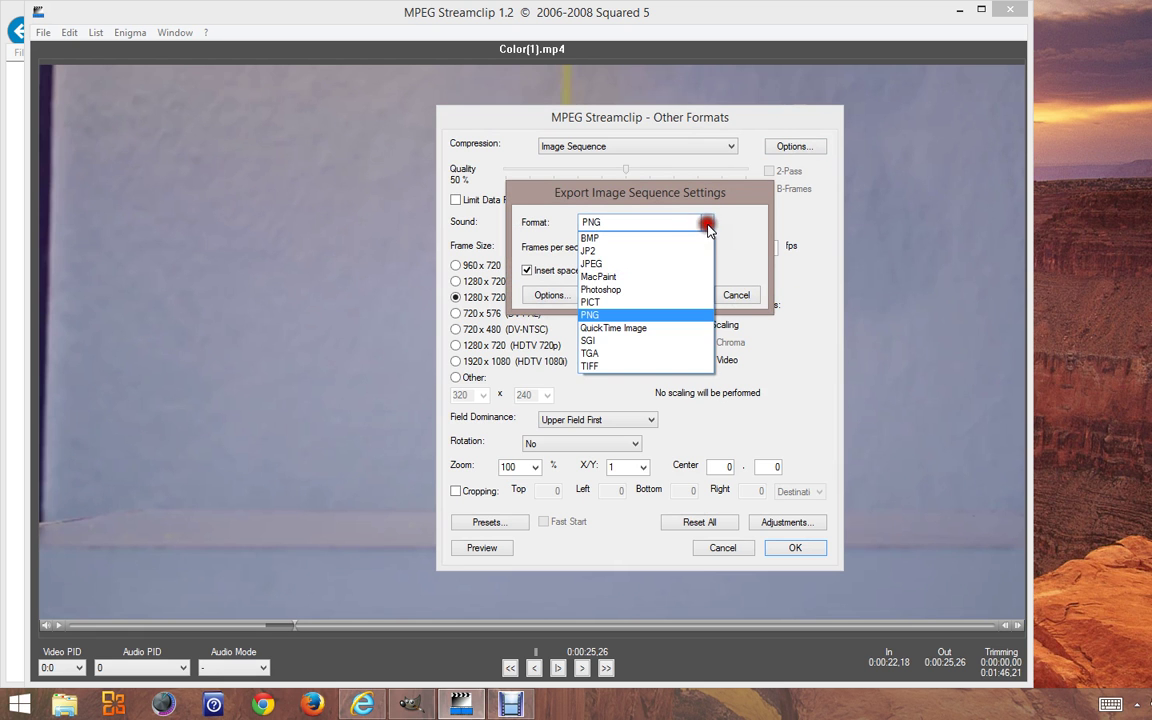
{"action": "left_click", "coordinate": [645, 263]}
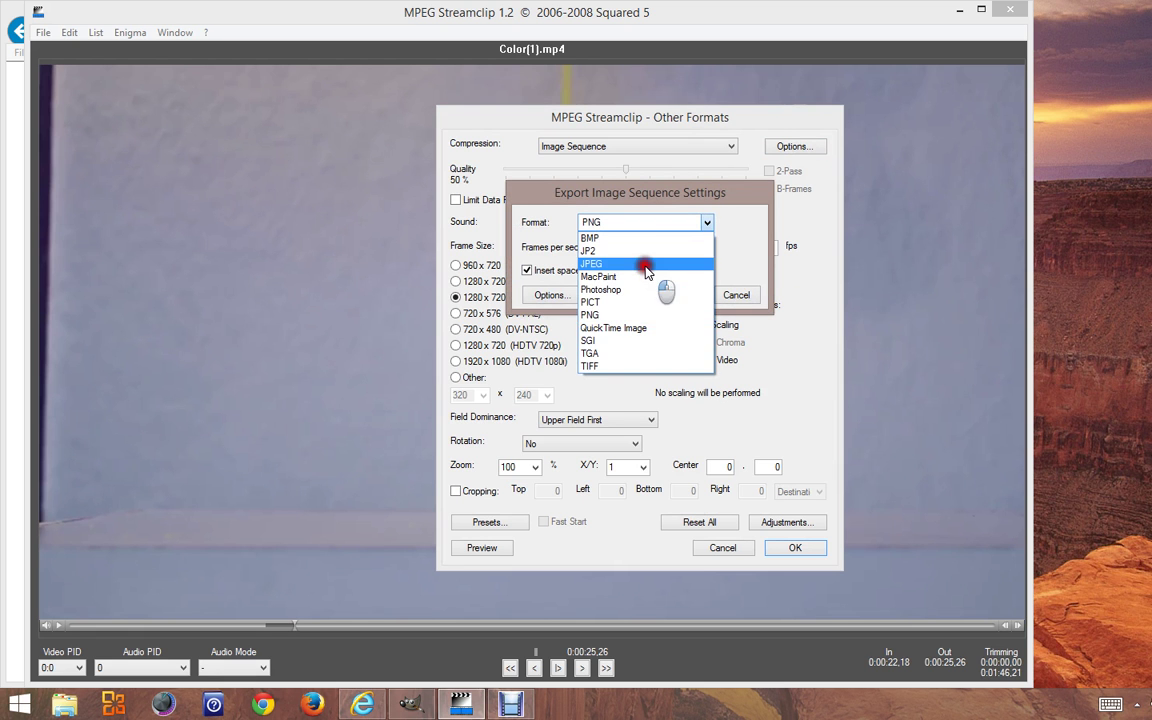
{"action": "left_click", "coordinate": [739, 267]}
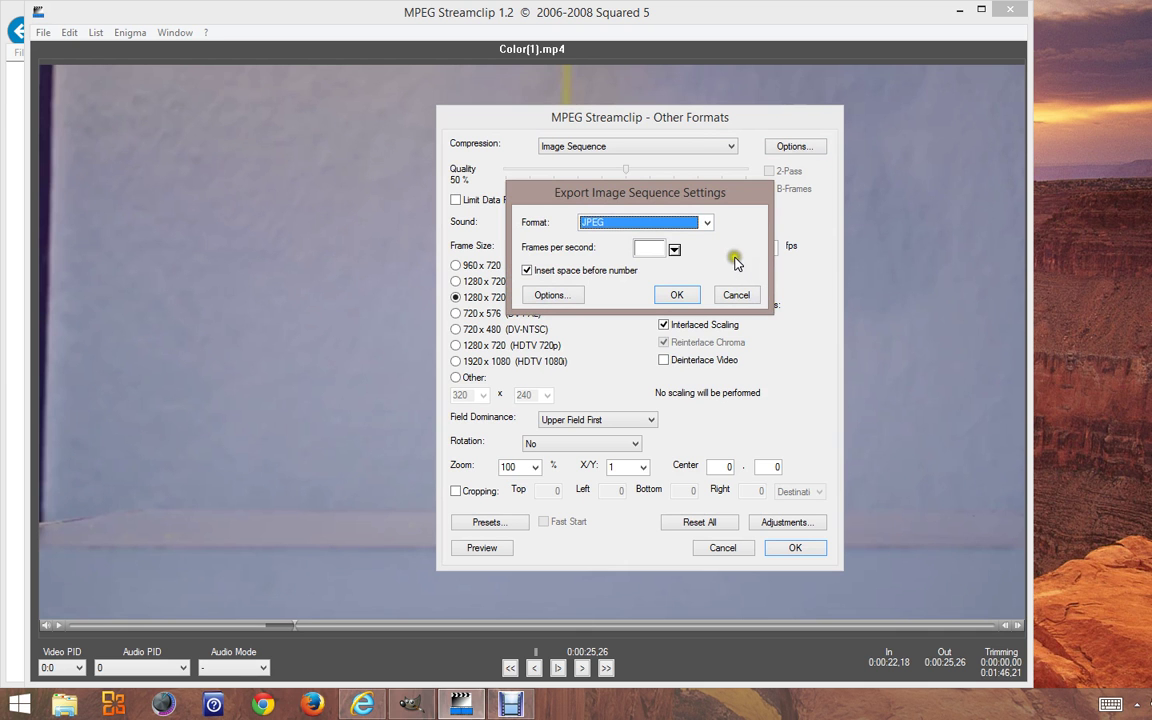
{"action": "left_click", "coordinate": [675, 249]}
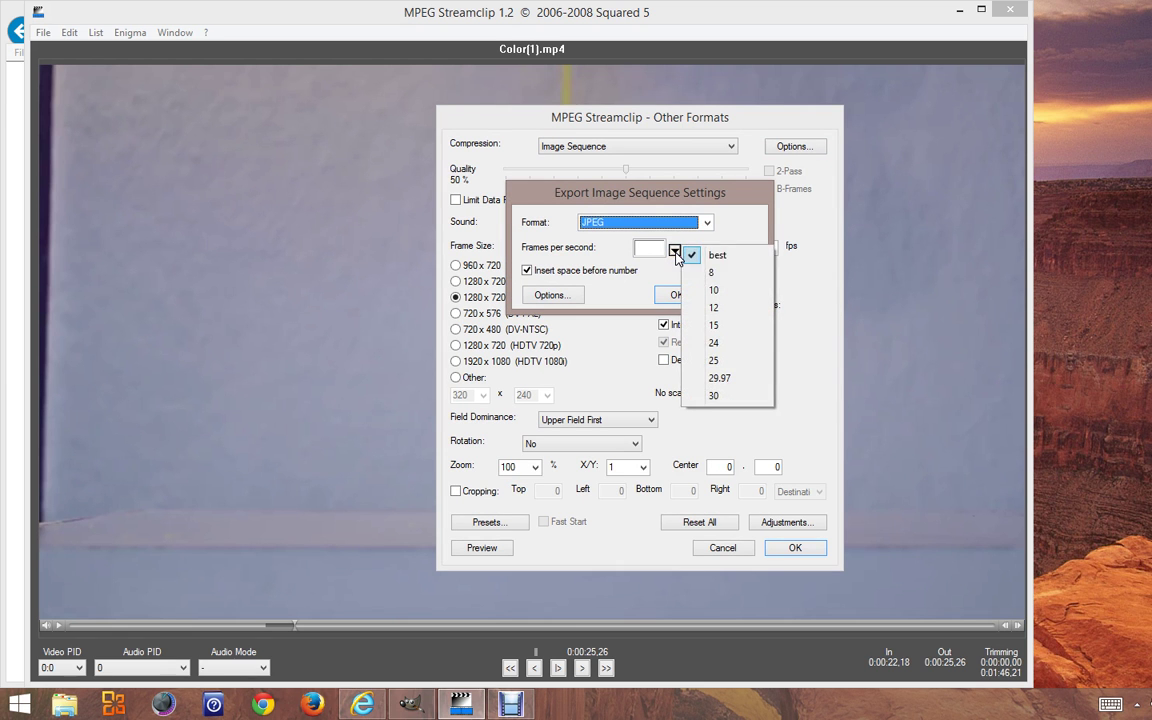
{"action": "left_click", "coordinate": [724, 273]}
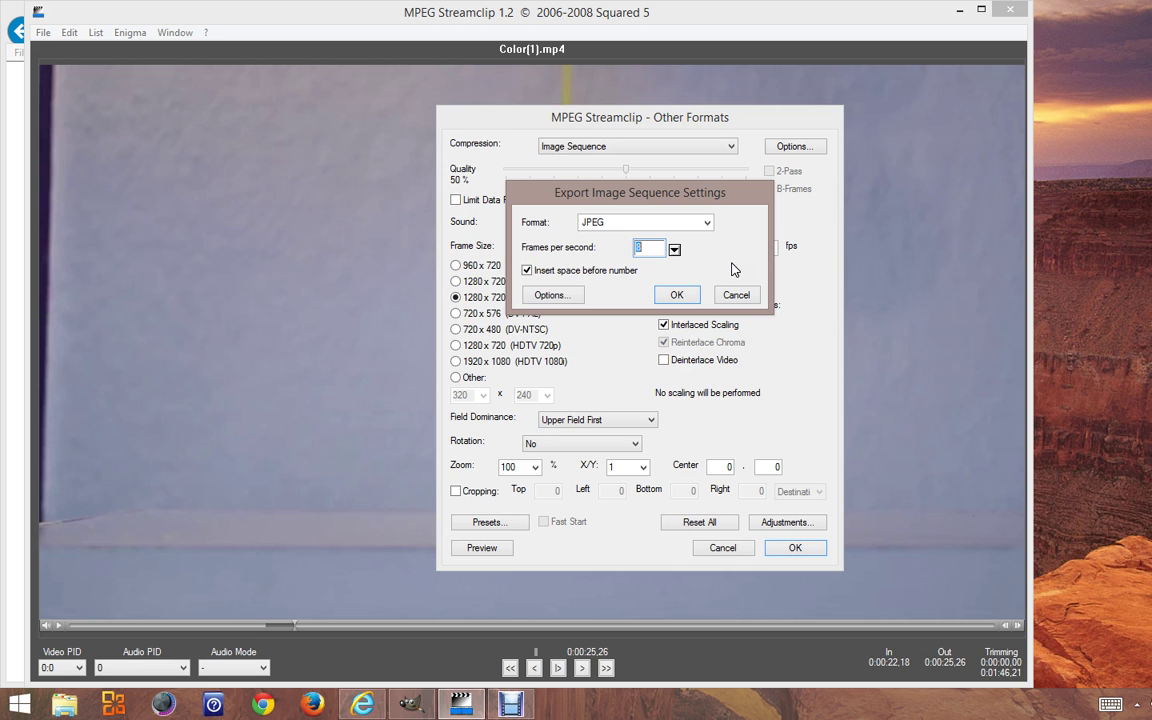
{"action": "left_click", "coordinate": [676, 296]}
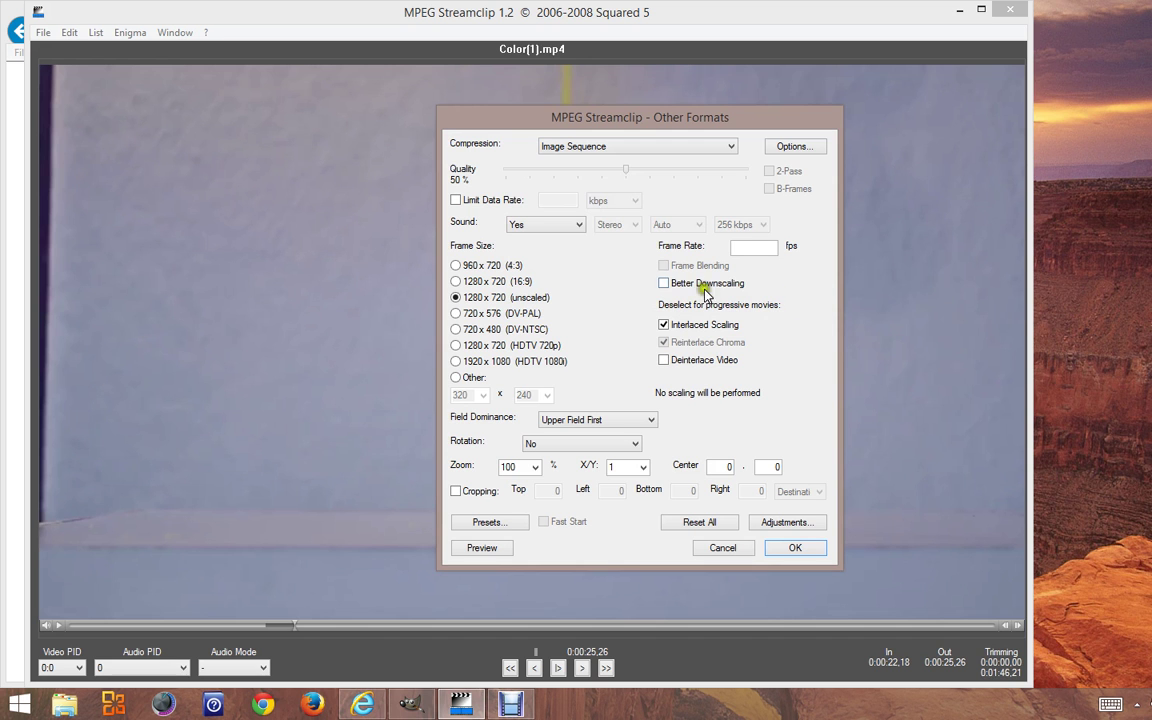
- Turn on Better Downscaling, keep the frame size at 1280 x 720 (unscaled), and accept the export settings
{"action": "left_click", "coordinate": [663, 284]}
{"action": "left_click", "coordinate": [545, 300]}
{"action": "left_click", "coordinate": [795, 550]}
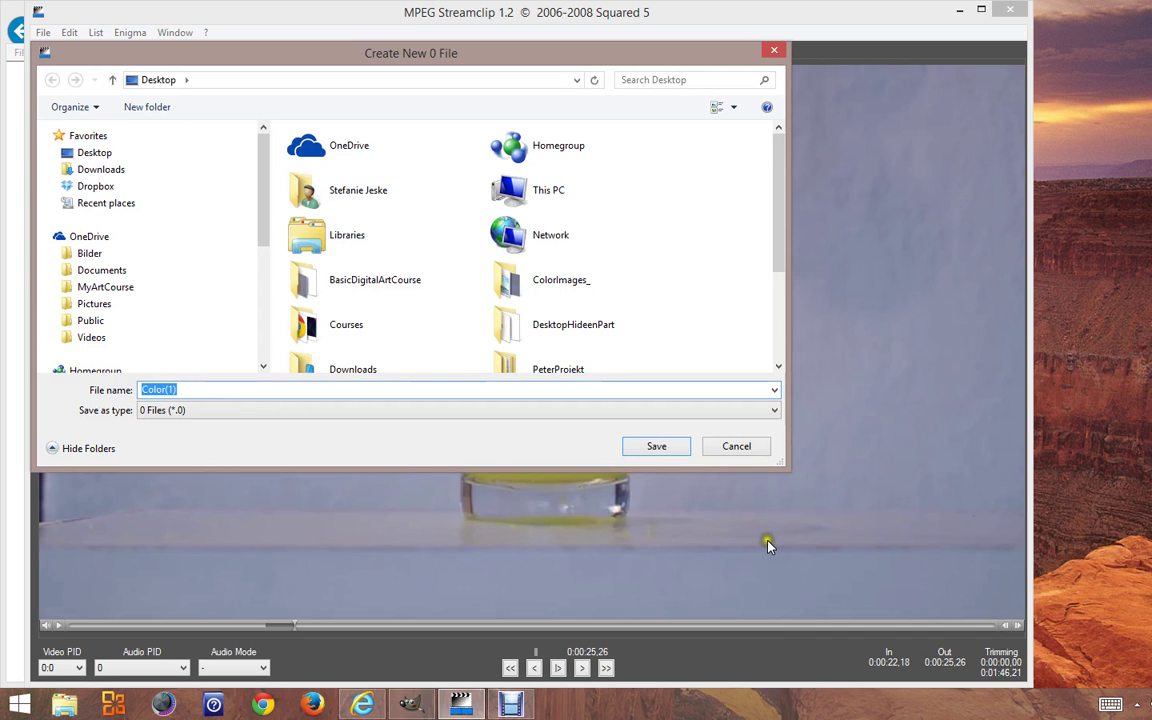
- Create a new folder named ColorImages on the Desktop for the exported images
{"action": "right_click", "coordinate": [714, 235]}
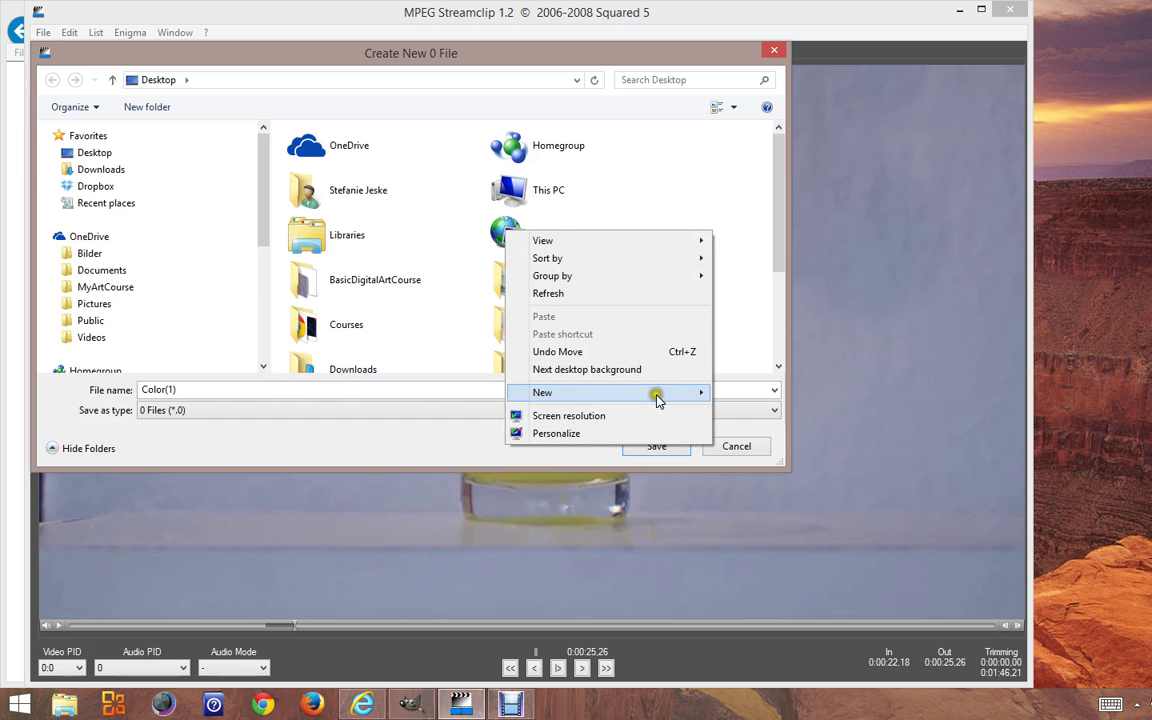
{"action": "mouse_move", "coordinate": [679, 395]}
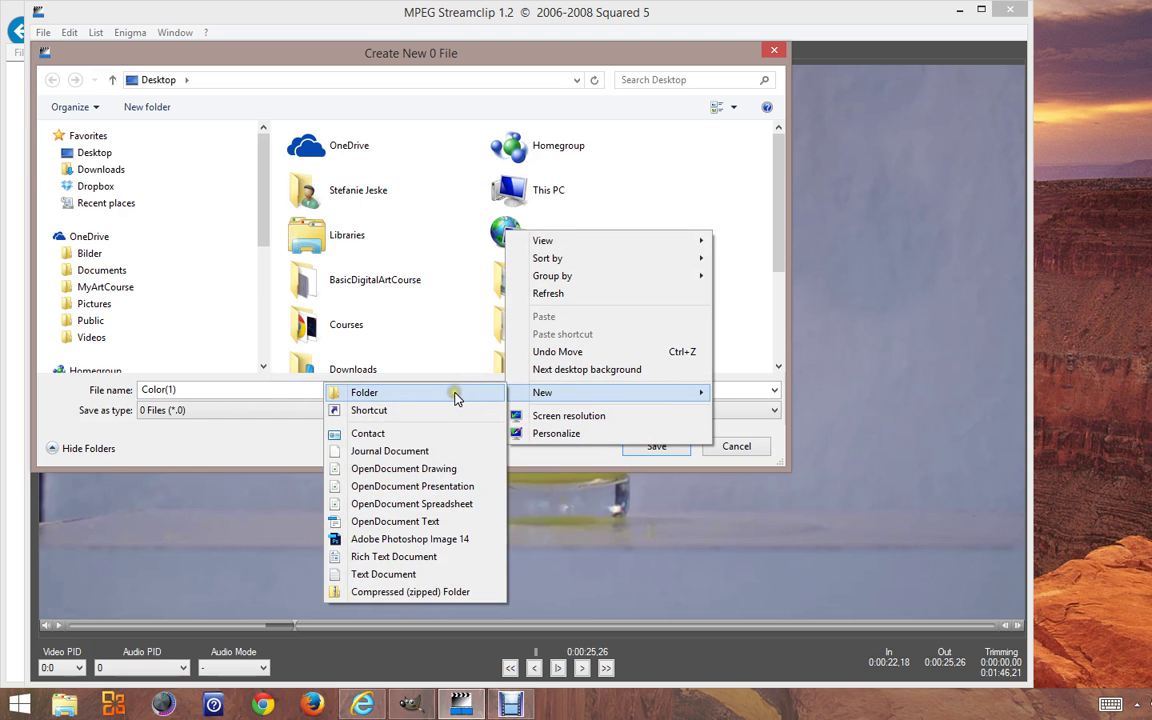
{"action": "left_click", "coordinate": [452, 393]}
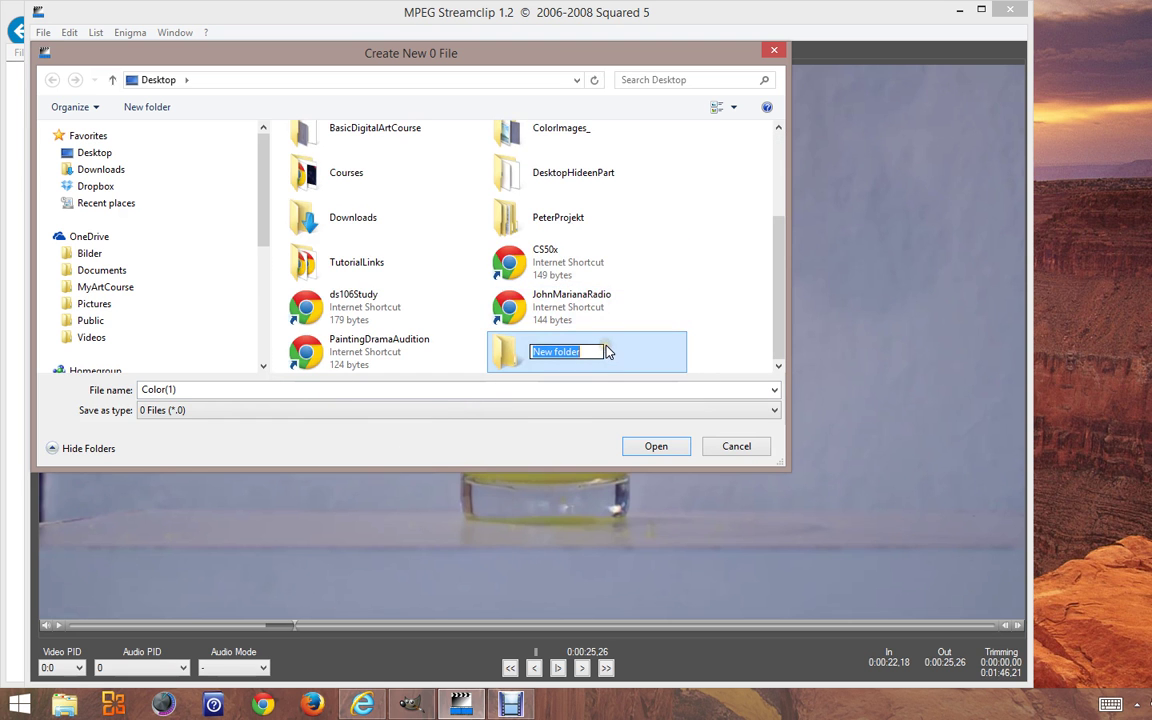
{"action": "type", "text": "ColorImages"}
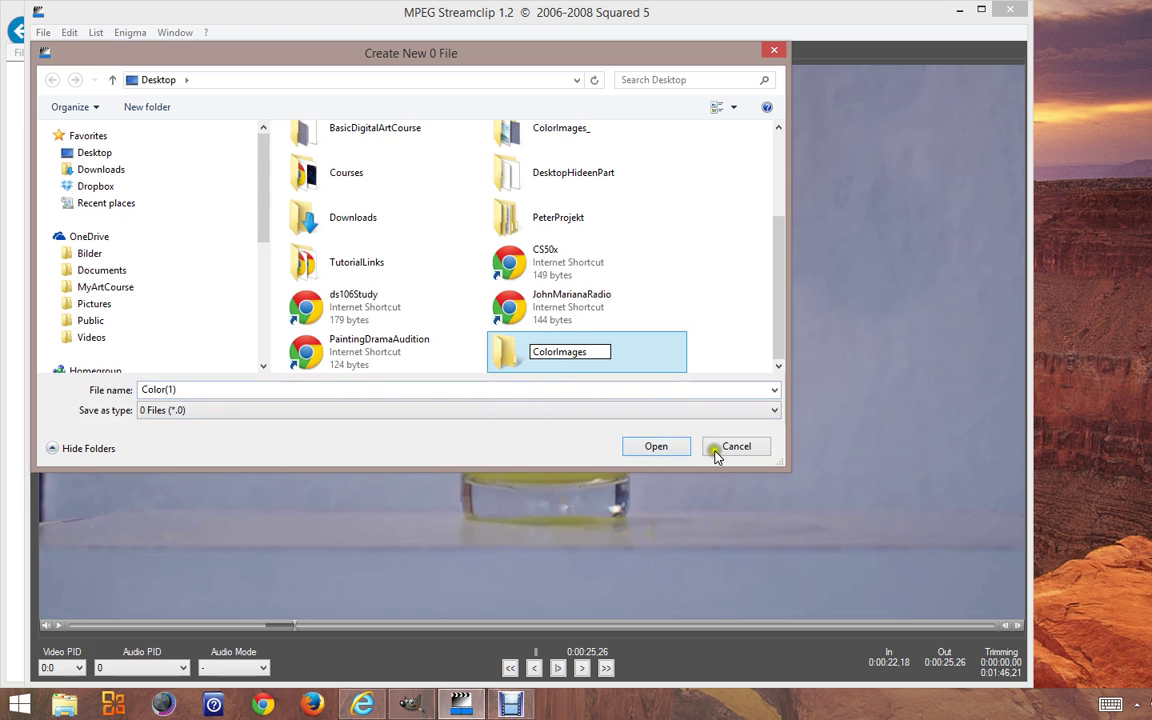
{"action": "left_click", "coordinate": [657, 450]}
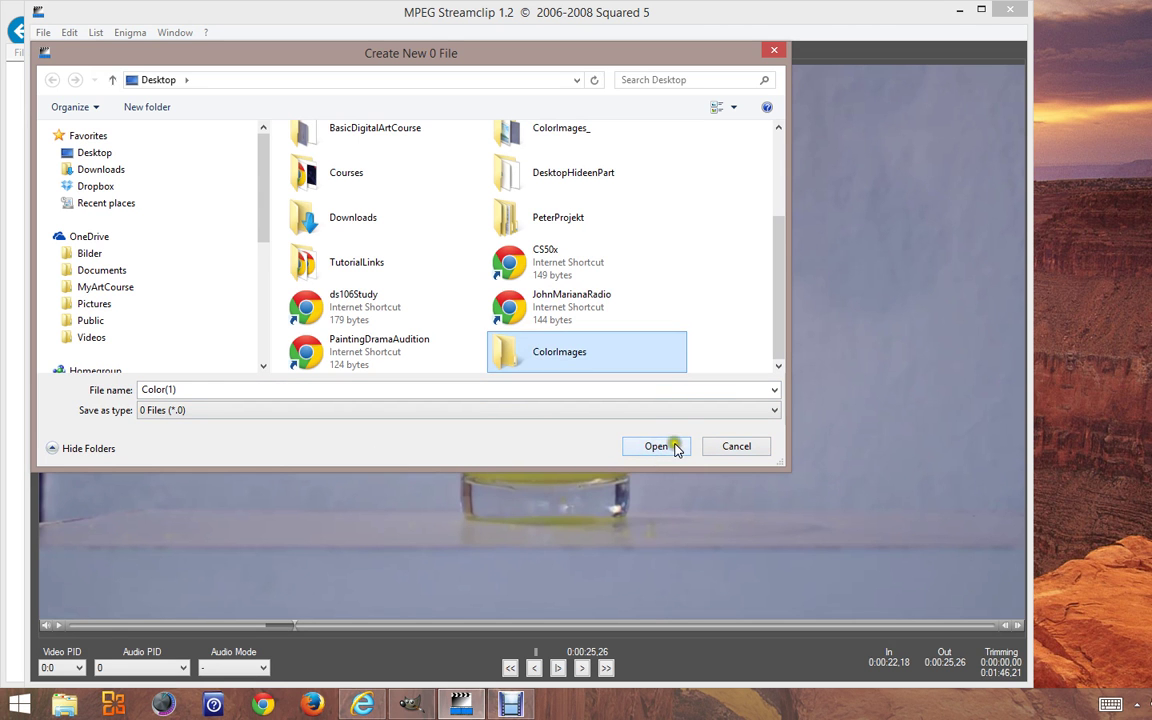
- Save the image sequence in the ColorImages folder under the file name Color
{"action": "left_click", "coordinate": [660, 448]}
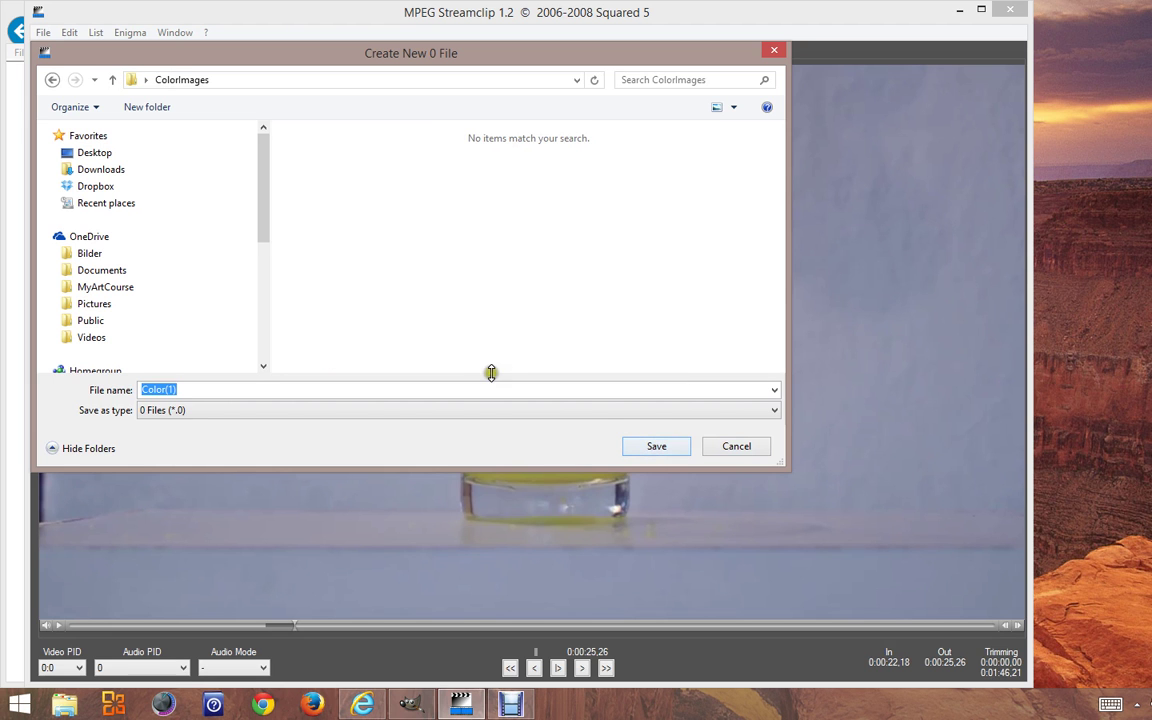
{"action": "left_click", "coordinate": [196, 389]}
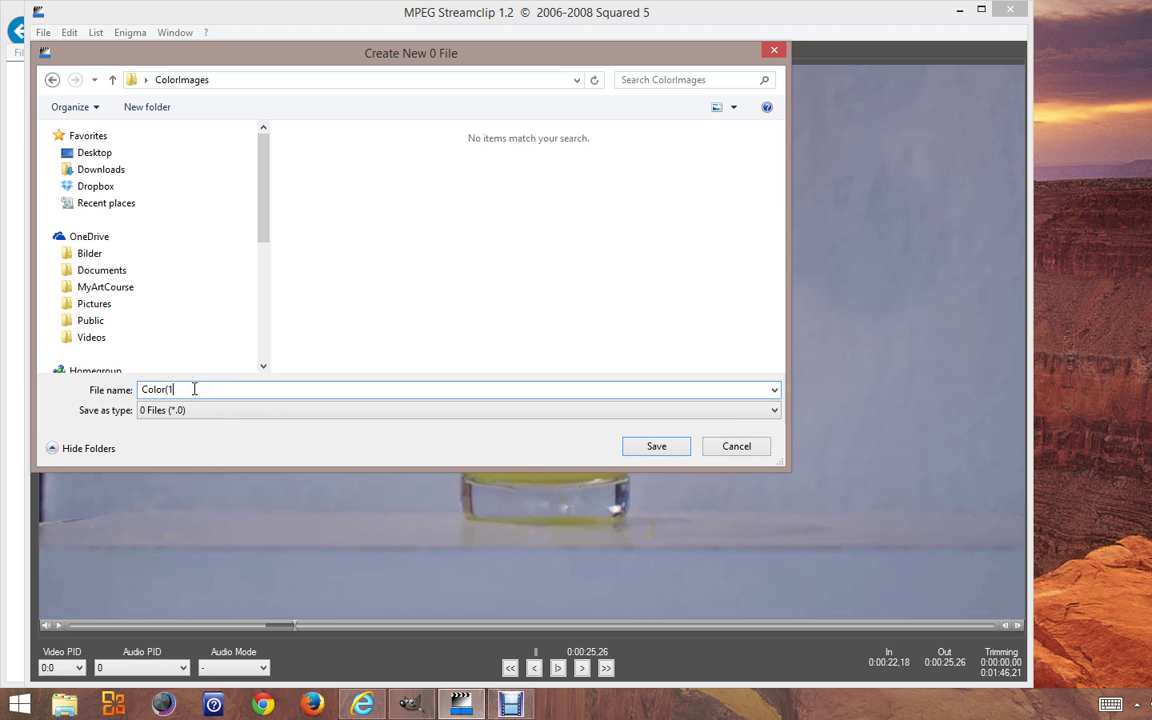
{"action": "left_click", "coordinate": [658, 449]}
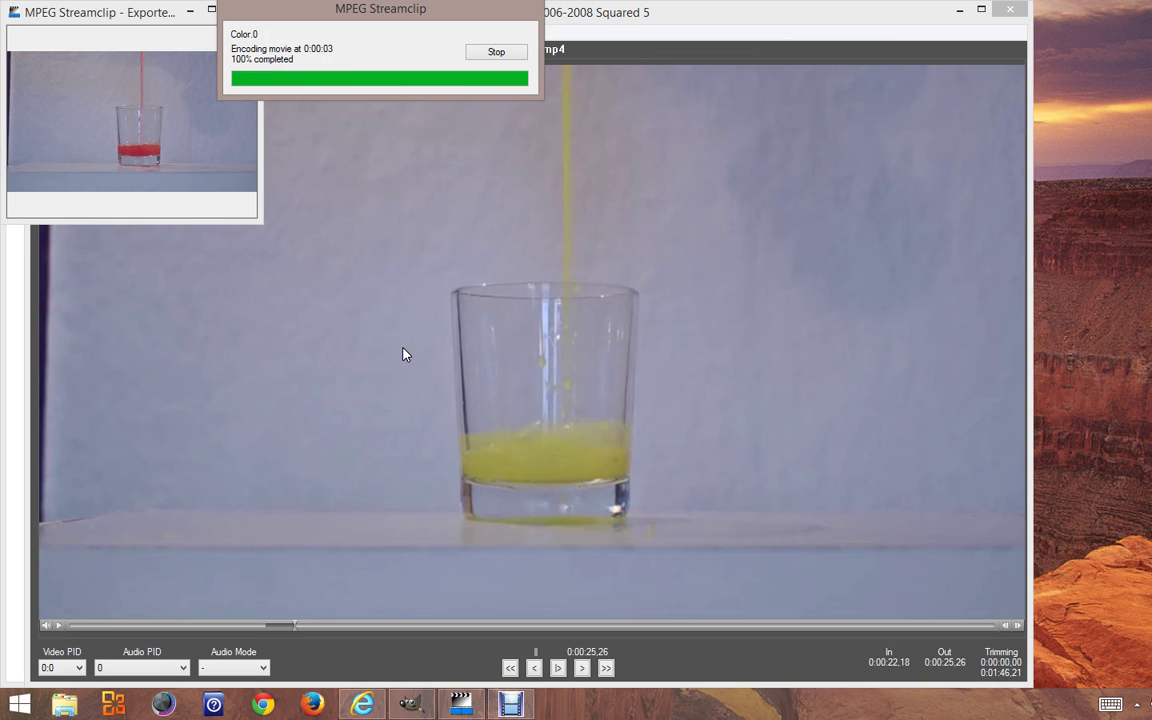
- Minimize the converter and browser windows, and move the ColorImages folder on the desktop to the free spot beside the BasicDigitalArtCourse folder
{"action": "left_click", "coordinate": [960, 12]}
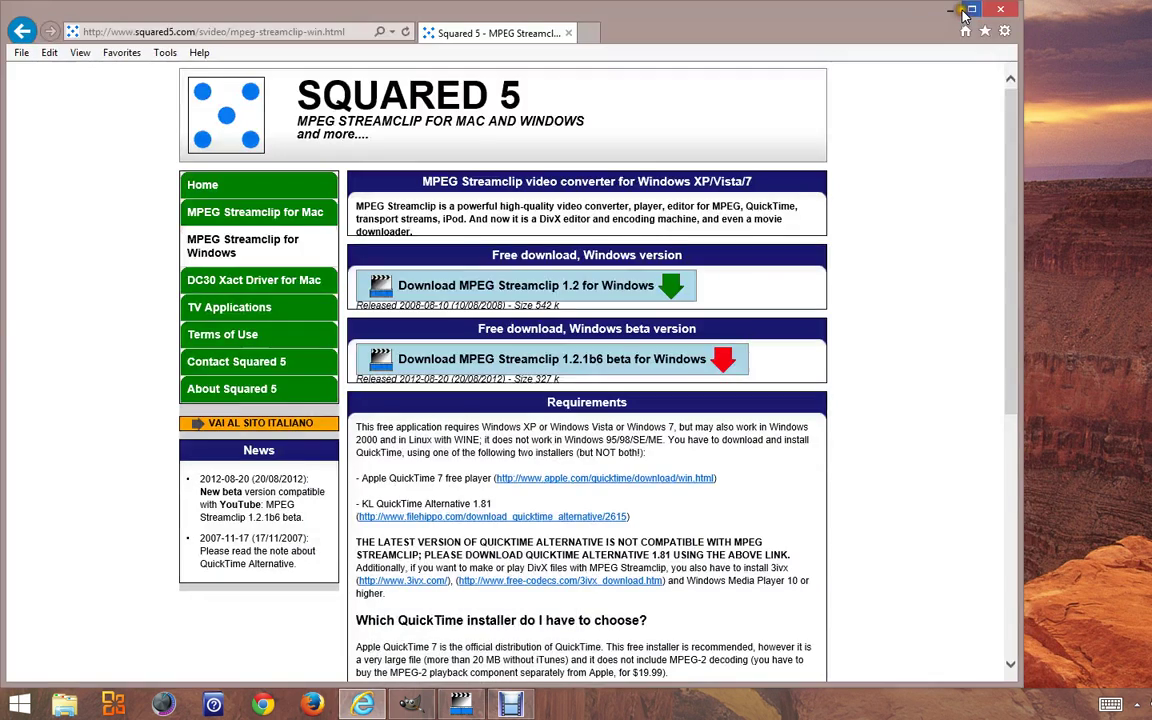
{"action": "left_click", "coordinate": [950, 14]}
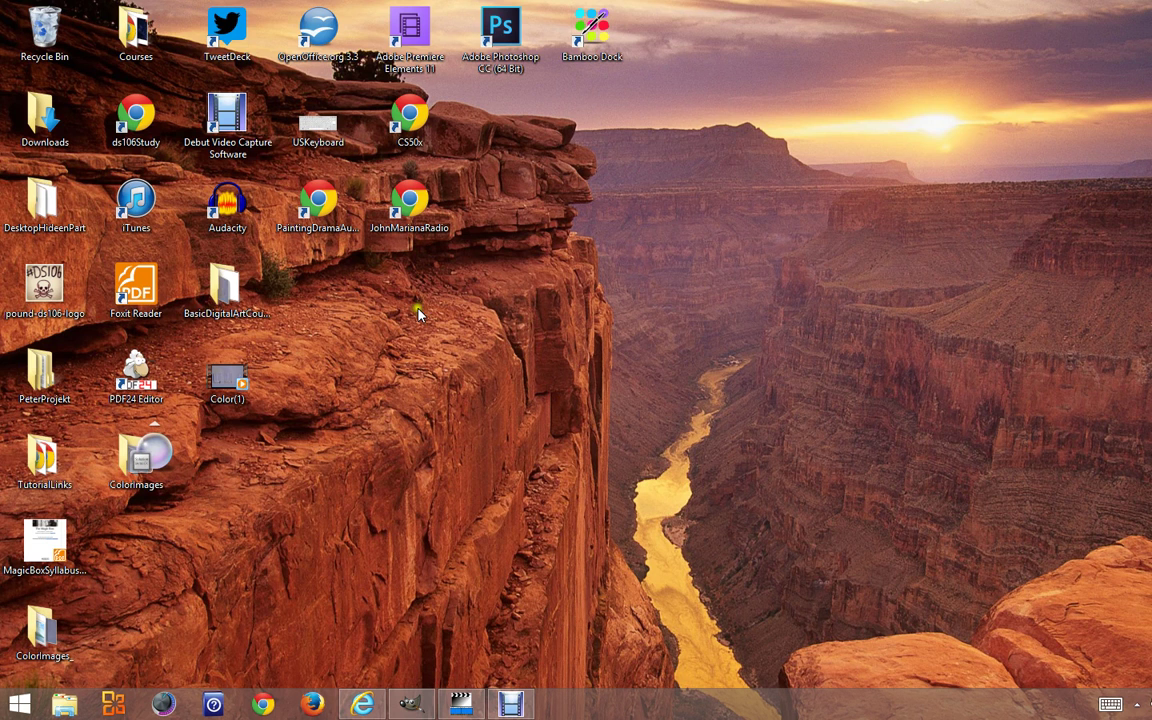
{"action": "left_click_drag", "start_coordinate": [122, 453], "coordinate": [291, 252]}
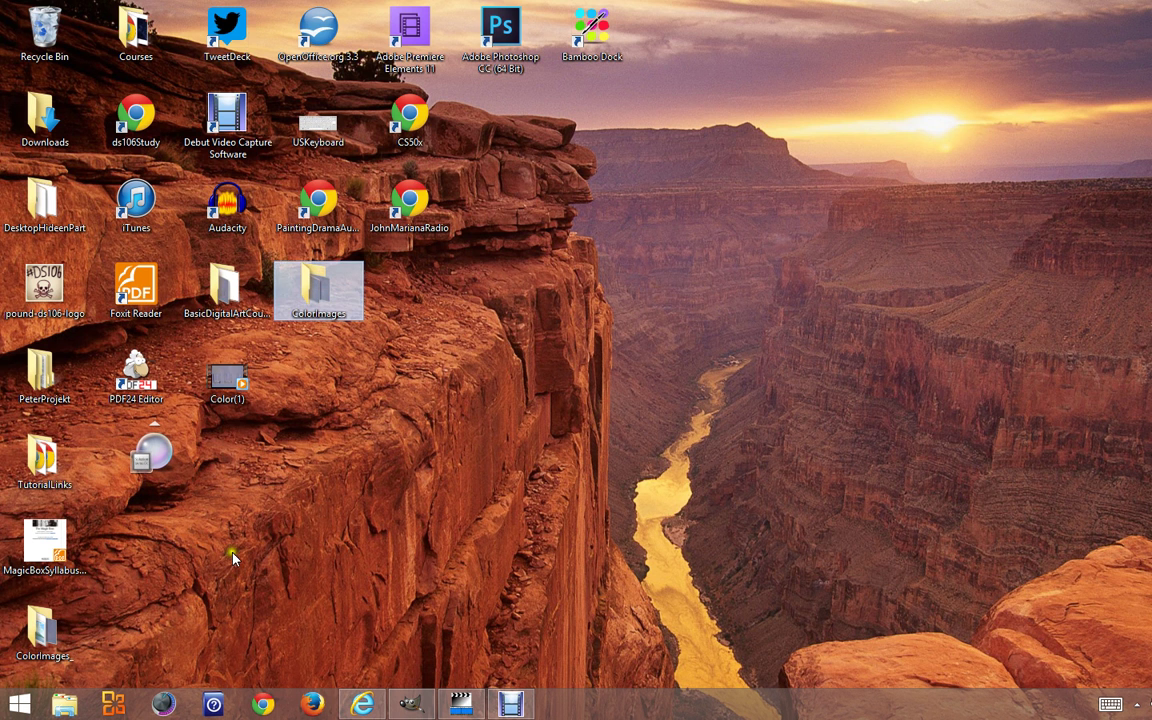
{"action": "left_click", "coordinate": [437, 337]}
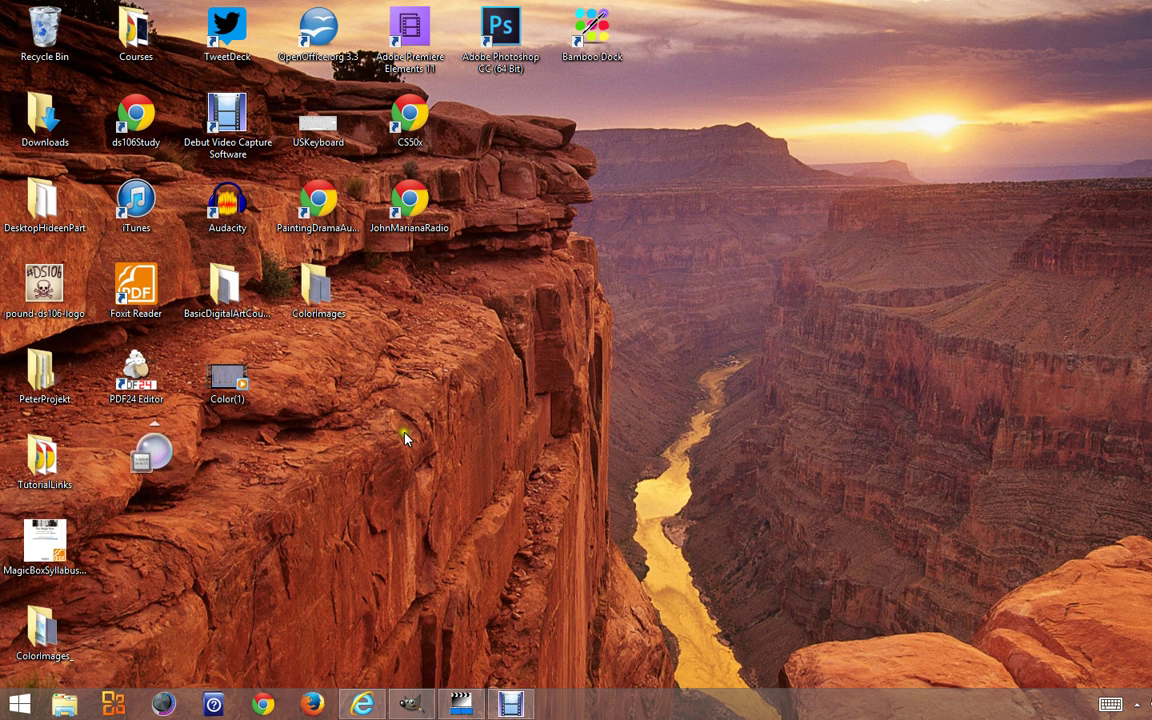